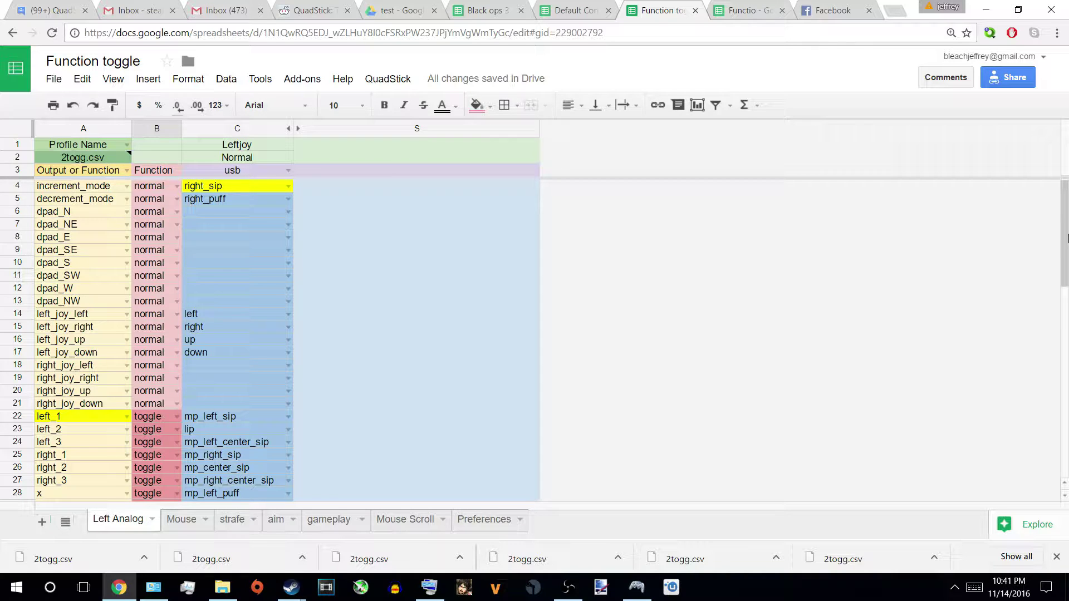
Scroll down the Left Analog sheet and bring the x360ce emulator window to the front
{"action": "scroll", "coordinate": [1066, 239], "scroll_direction": "down", "scroll_amount": 1}
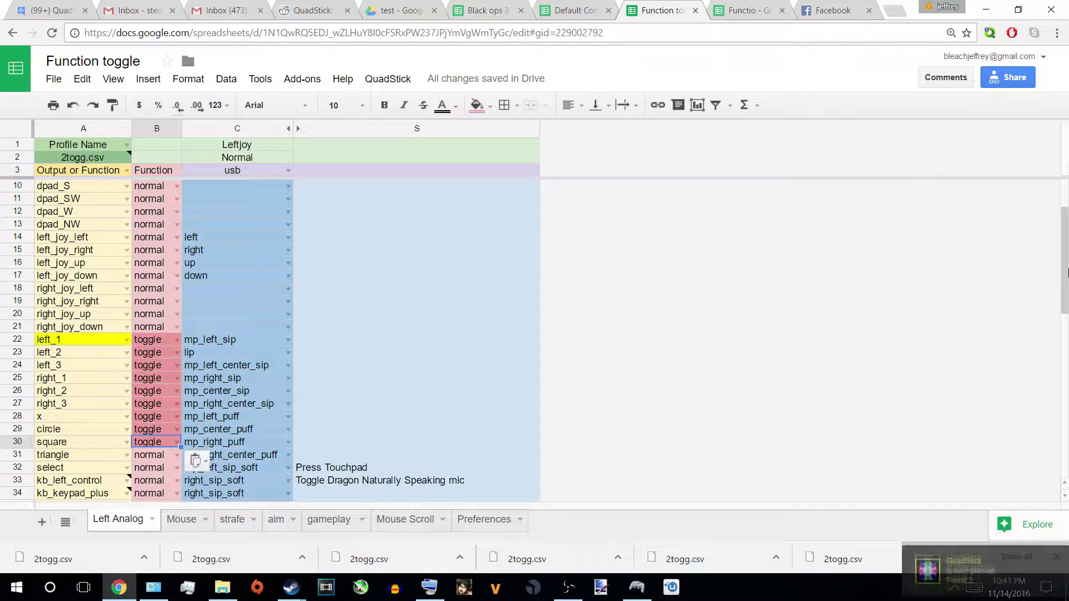
{"action": "left_click_drag", "start_coordinate": [1067, 262], "coordinate": [1066, 278]}
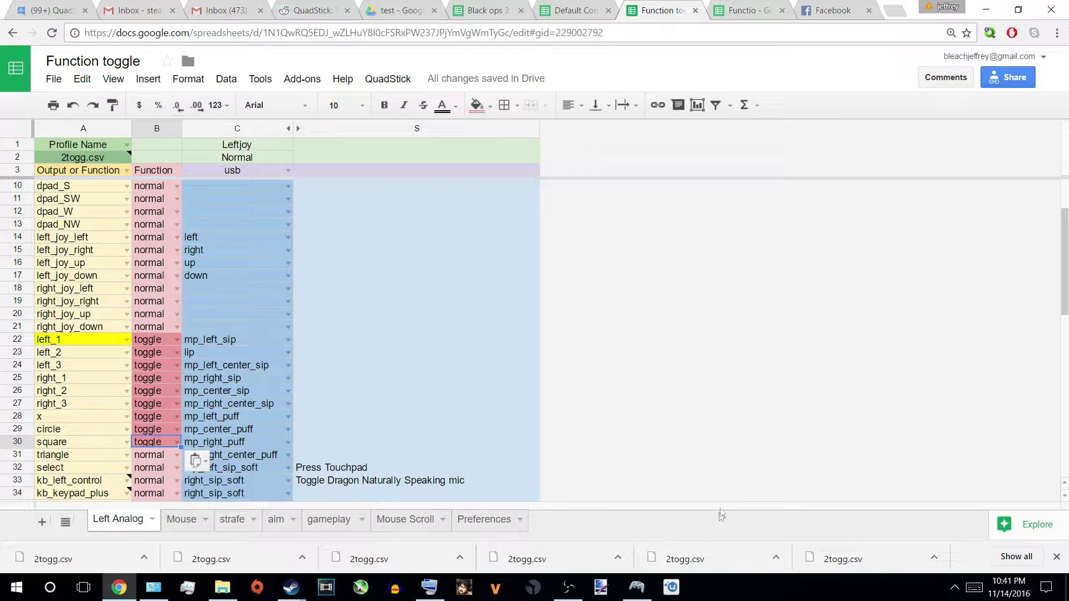
{"action": "left_click", "coordinate": [640, 593]}
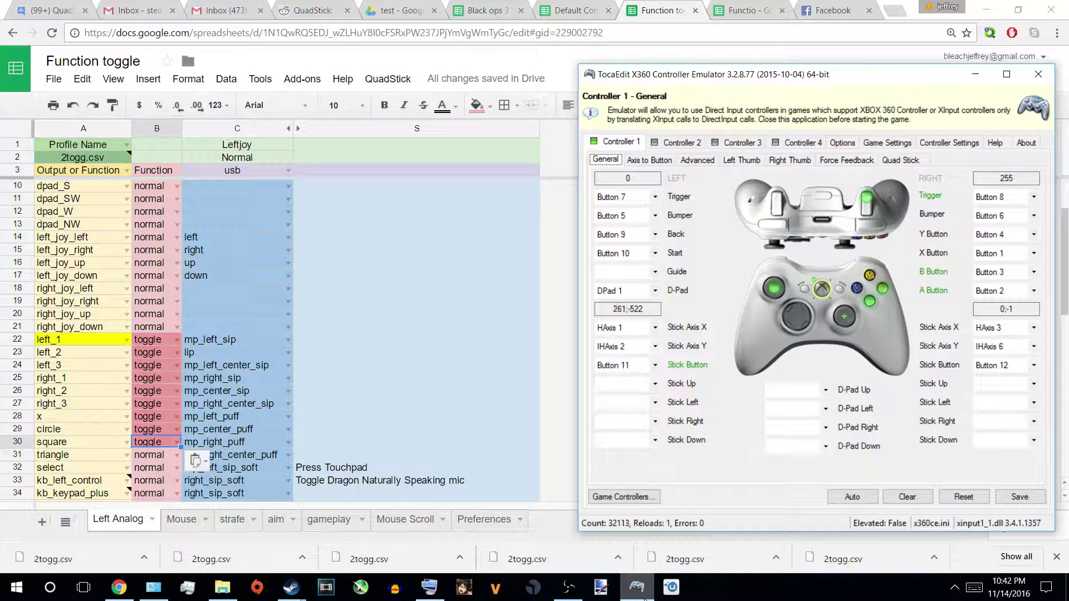
Bring the Function toggle spreadsheet back in front of the emulator
{"action": "left_click", "coordinate": [389, 415]}
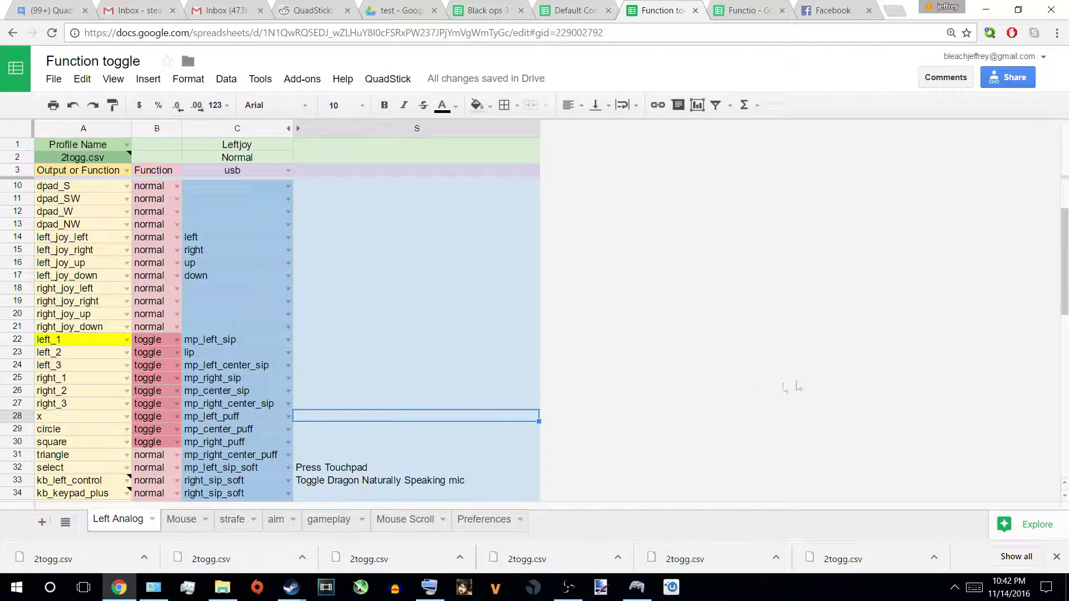
Scroll down to the bottom rows of the Left Analog sheet
{"action": "left_click_drag", "start_coordinate": [1066, 277], "coordinate": [1066, 408]}
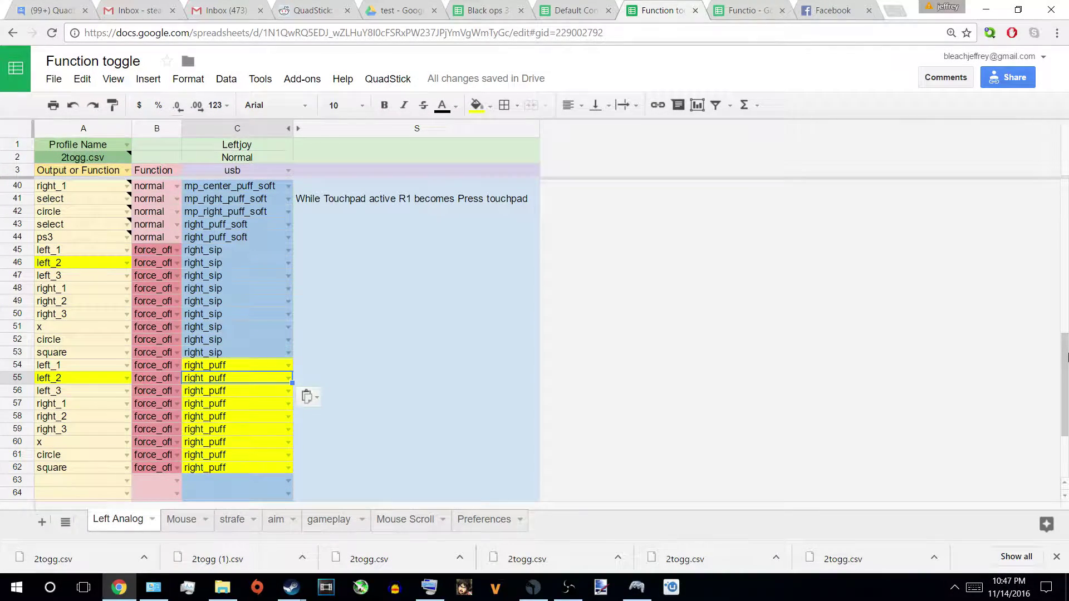
Review the new force_off rows and select the right_sip entry in row 50
{"action": "left_click_drag", "start_coordinate": [1067, 363], "coordinate": [1067, 268]}
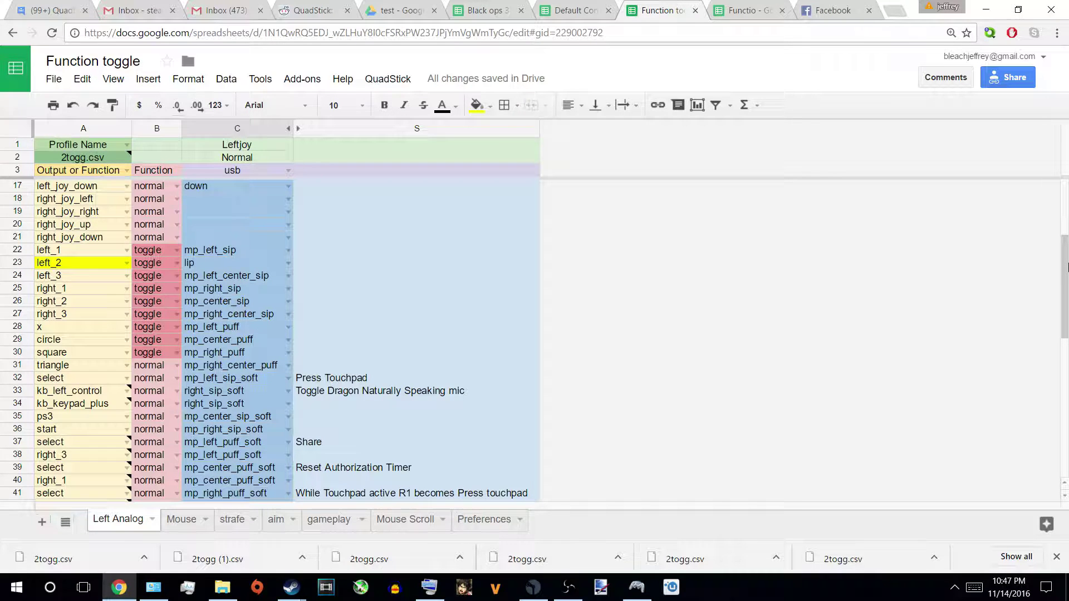
{"action": "left_click_drag", "start_coordinate": [1067, 267], "coordinate": [1067, 374]}
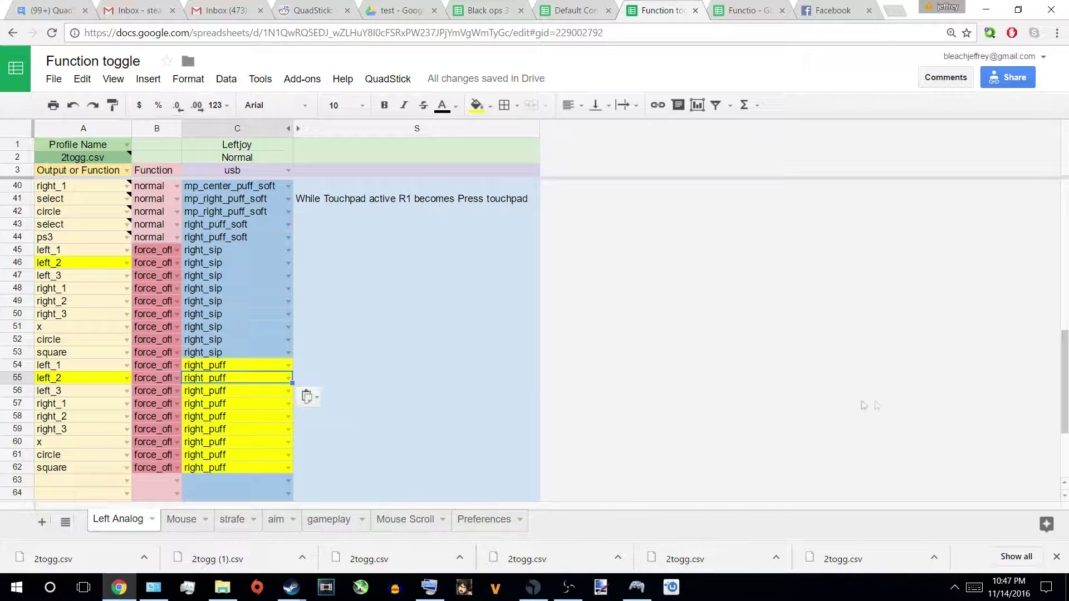
{"action": "left_click", "coordinate": [251, 311]}
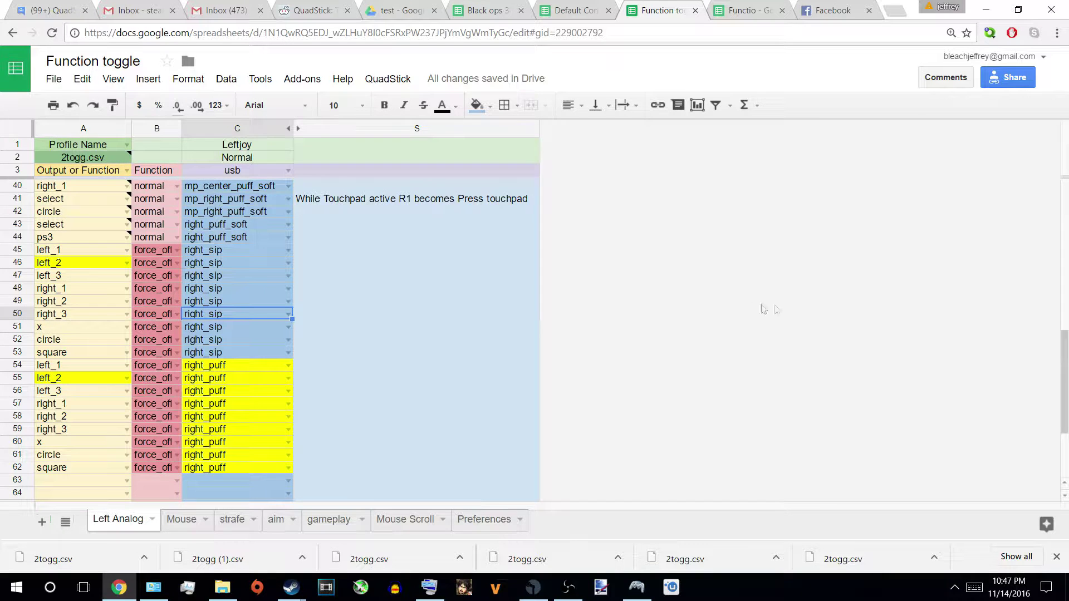
Select the increment_mode cell B4 and bring the x360ce emulator back up
{"action": "scroll", "coordinate": [1066, 349], "scroll_direction": "up", "scroll_amount": 10}
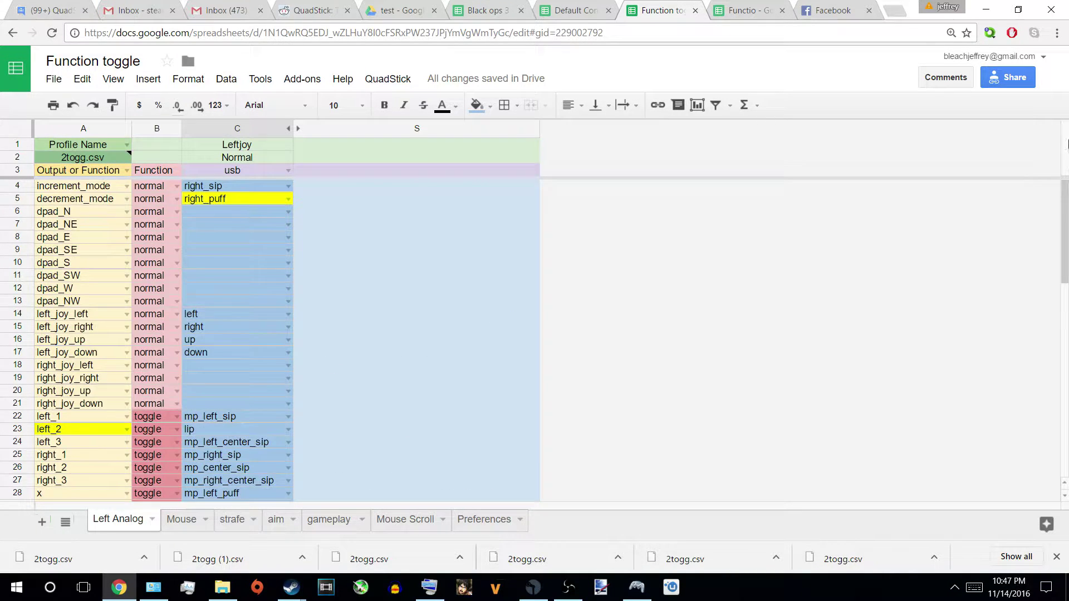
{"action": "scroll", "coordinate": [1055, 390], "scroll_direction": "down", "scroll_amount": 10}
{"action": "scroll", "coordinate": [1066, 233], "scroll_direction": "up", "scroll_amount": 10}
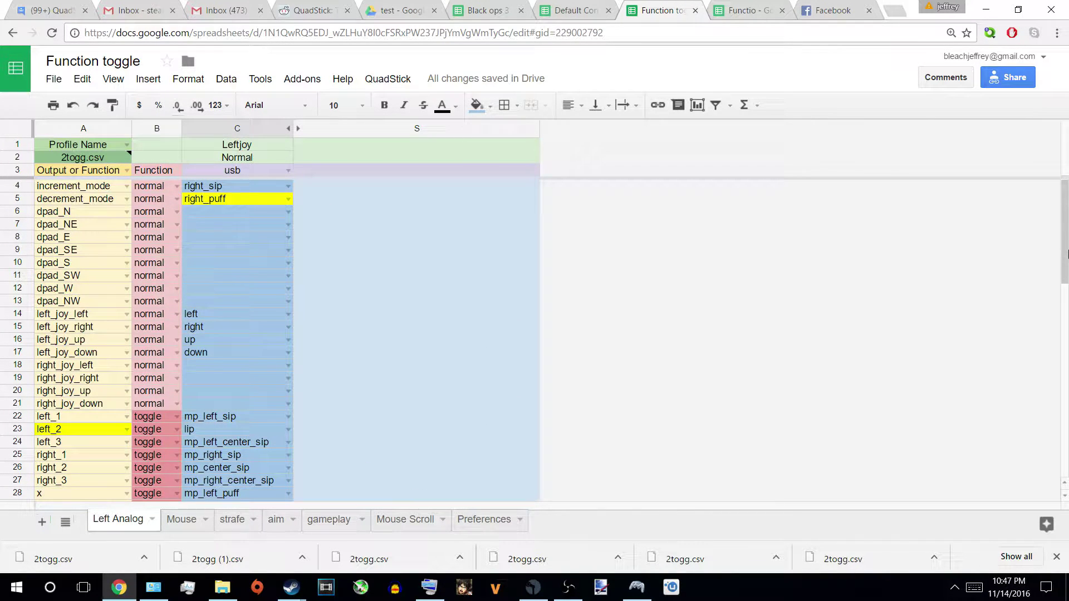
{"action": "left_click", "coordinate": [162, 190]}
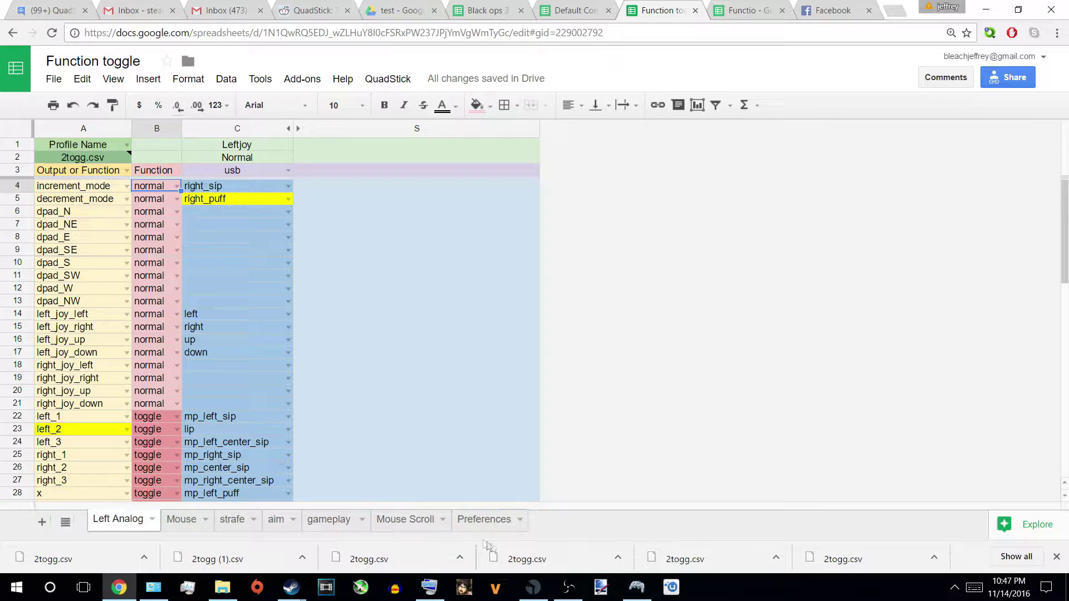
{"action": "left_click", "coordinate": [638, 590]}
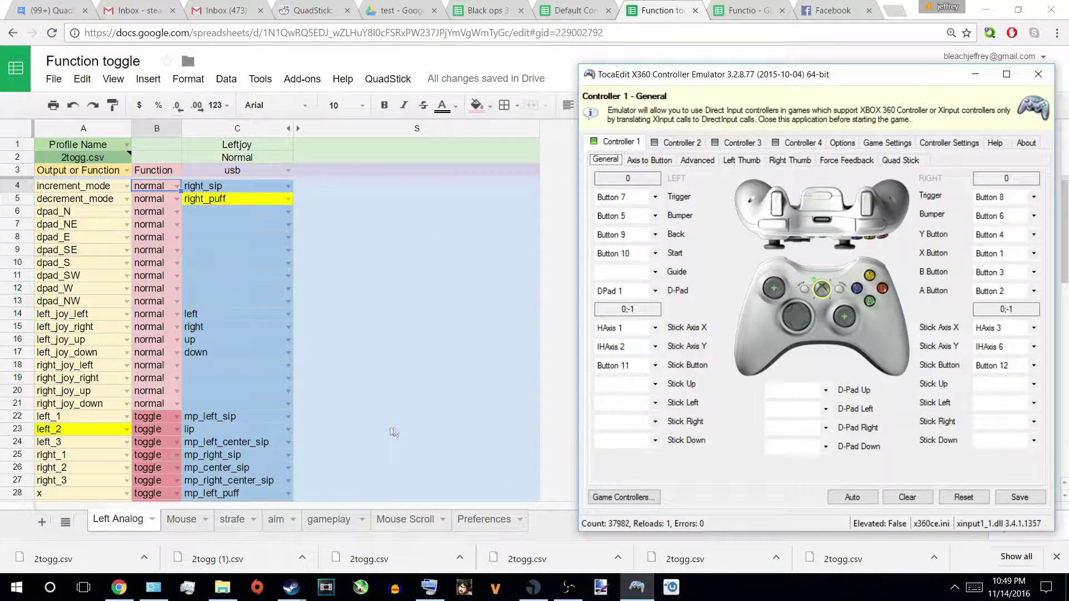
Switch to the strafe sheet, scroll to the top, and select left_2 in A23
{"action": "left_click", "coordinate": [181, 519]}
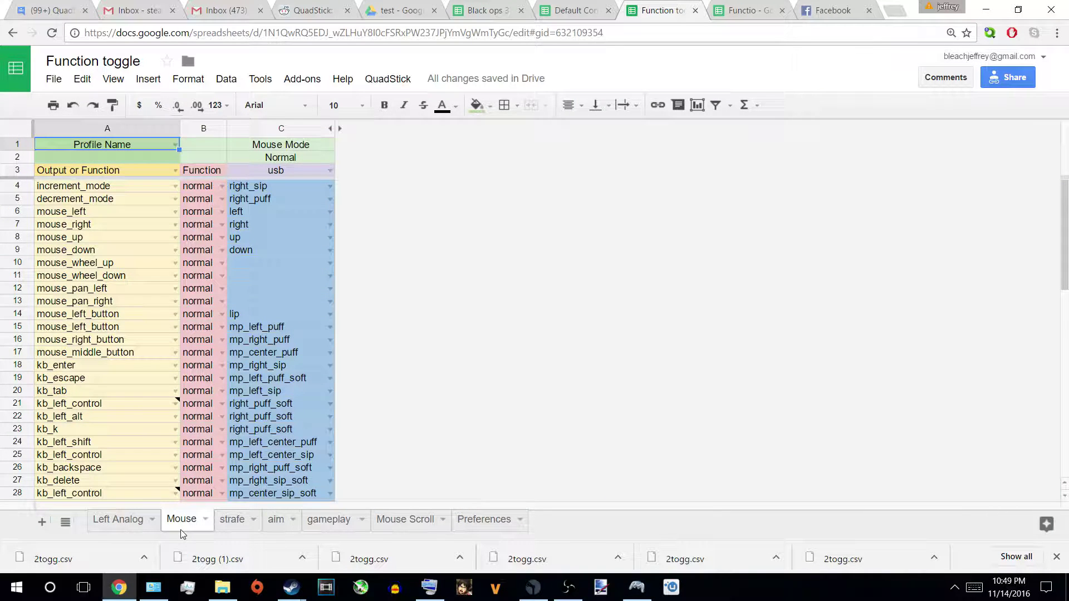
{"action": "left_click", "coordinate": [226, 524]}
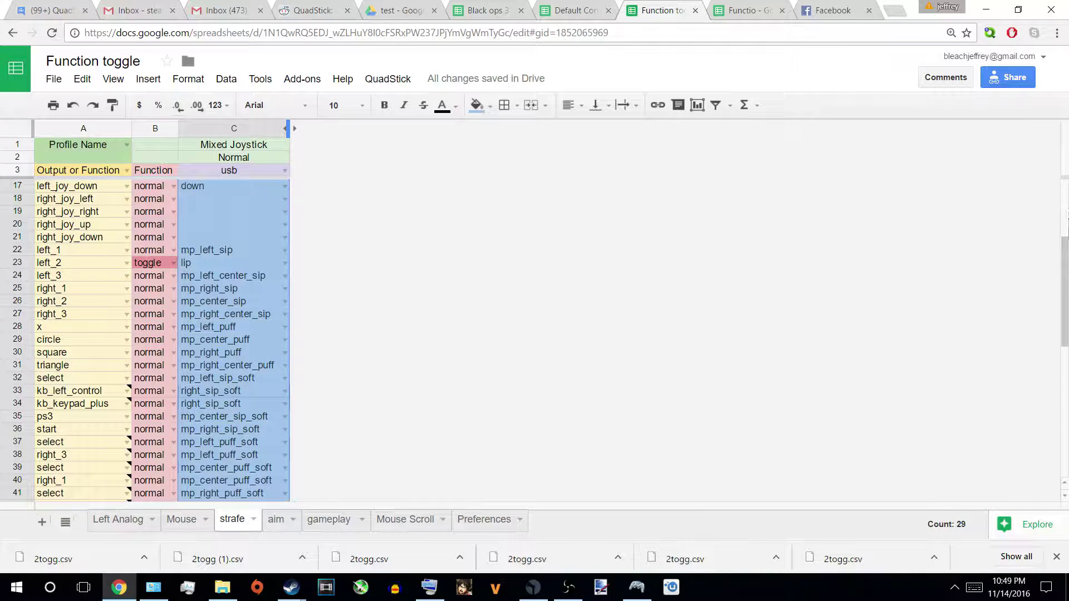
{"action": "scroll", "coordinate": [1066, 248], "scroll_direction": "up", "scroll_amount": 3}
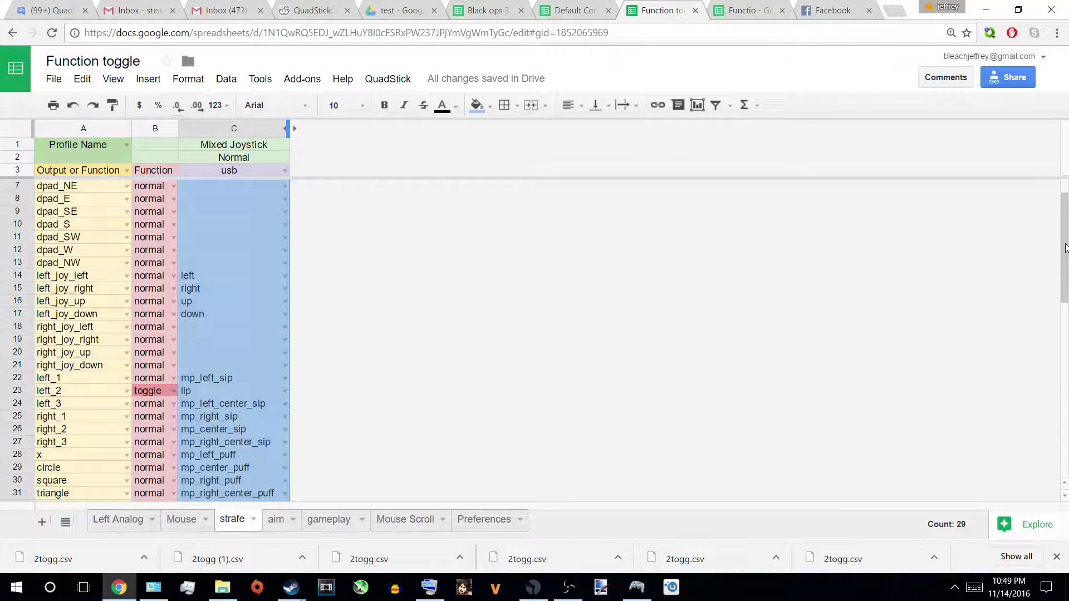
{"action": "scroll", "coordinate": [1066, 248], "scroll_direction": "up", "scroll_amount": 1}
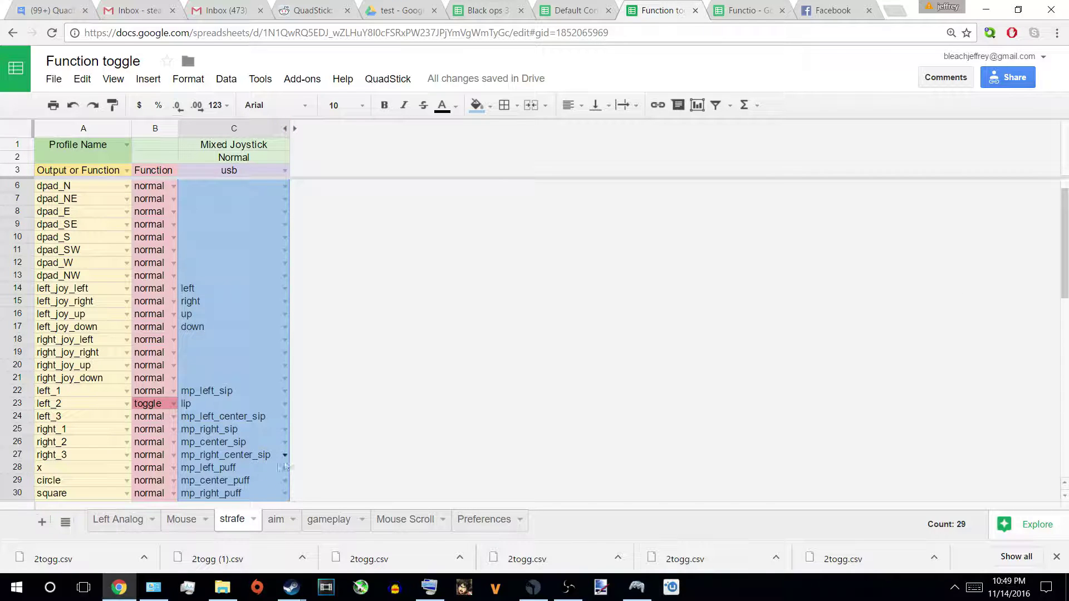
{"action": "left_click", "coordinate": [87, 405]}
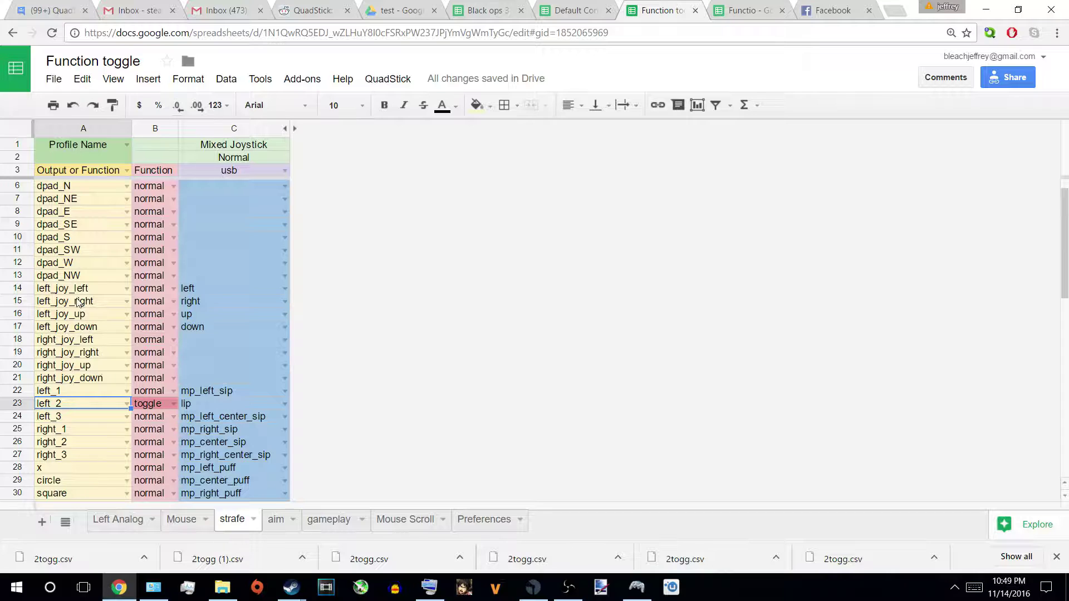
Insert an empty row below the left_2 row on the strafe sheet
{"action": "left_click_drag", "start_coordinate": [78, 288], "coordinate": [217, 336]}
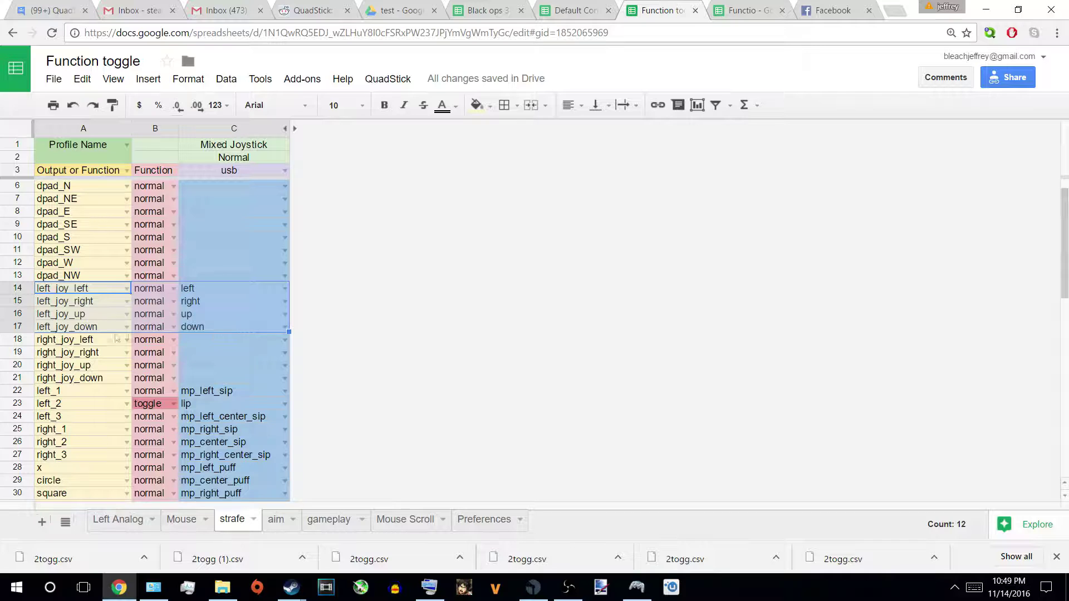
{"action": "left_click", "coordinate": [108, 408]}
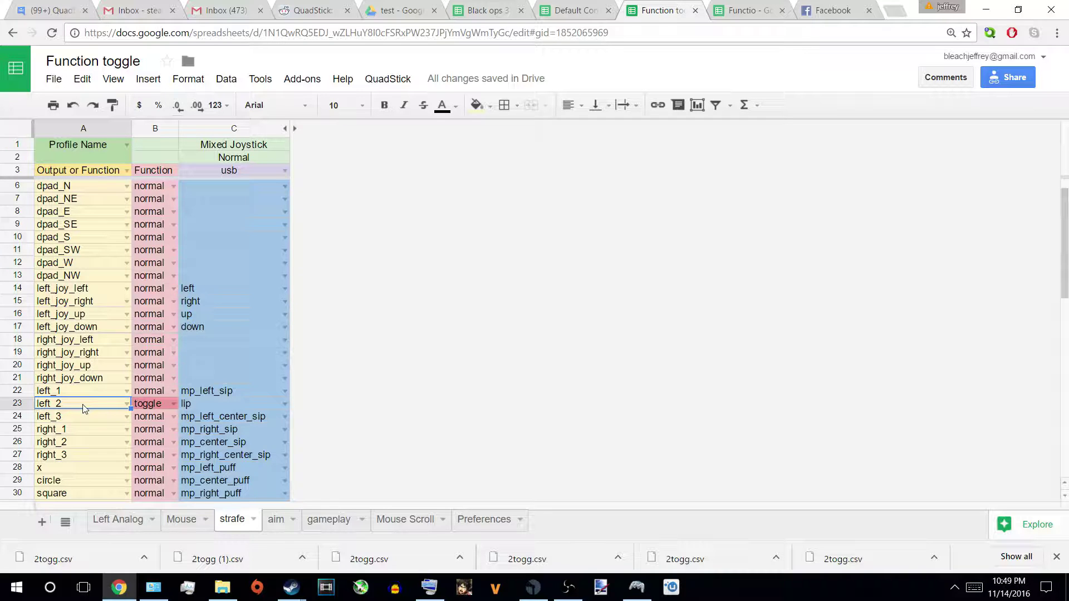
{"action": "left_click", "coordinate": [148, 80]}
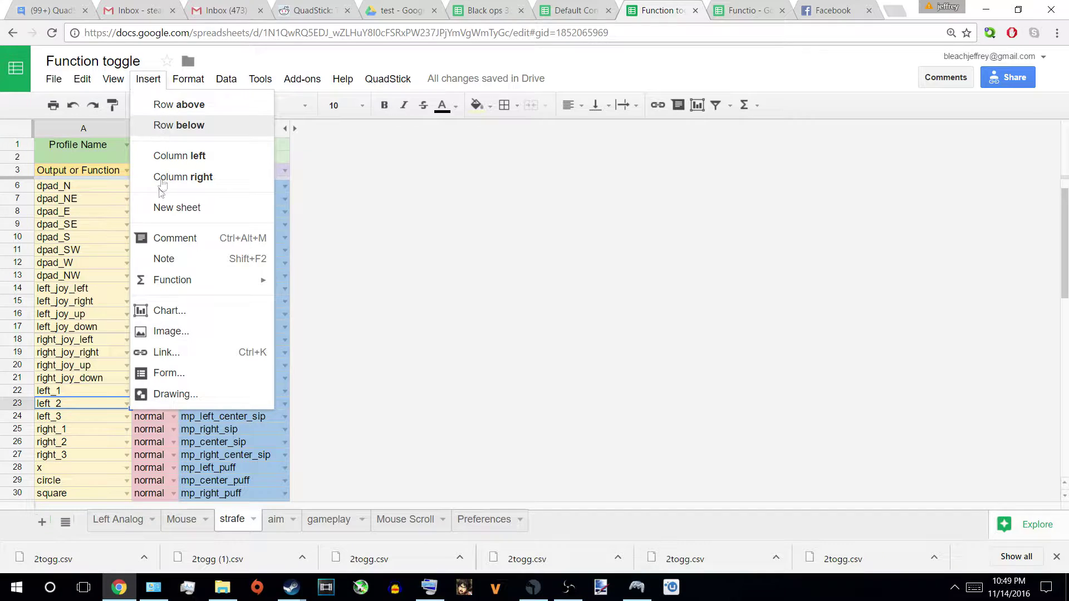
{"action": "left_click", "coordinate": [178, 124]}
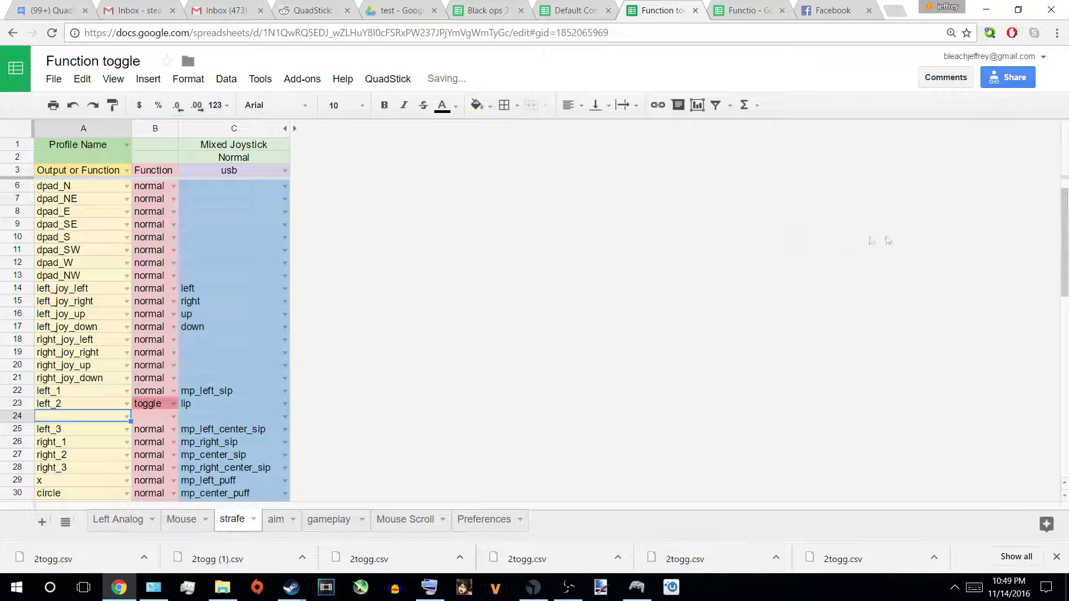
Copy the increment_mode row 4 and paste it into the new row 24
{"action": "scroll", "coordinate": [887, 240], "scroll_direction": "up", "scroll_amount": 1}
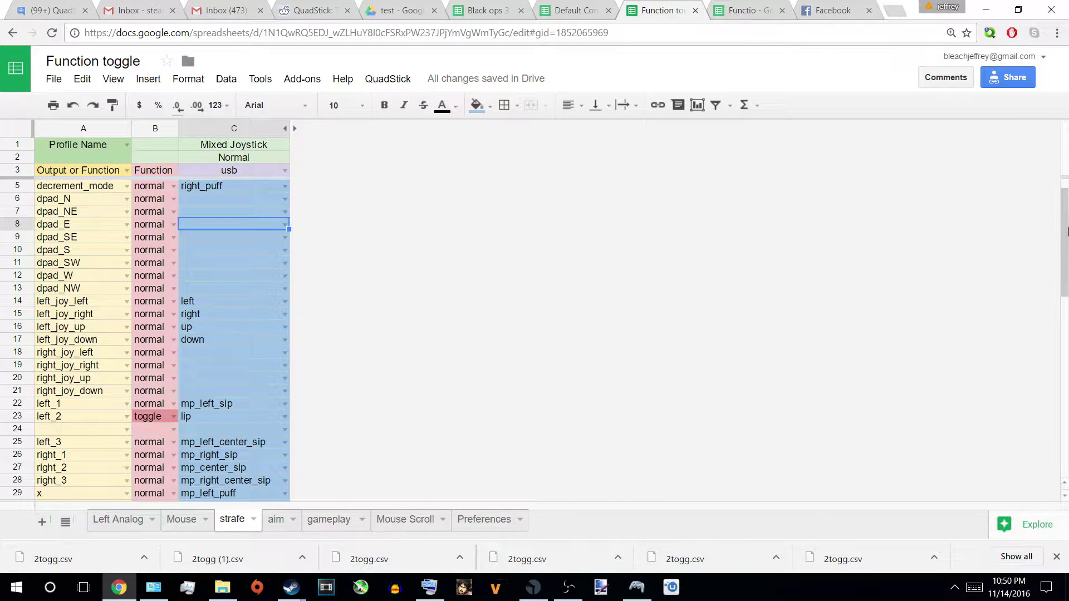
{"action": "scroll", "coordinate": [1067, 229], "scroll_direction": "up", "scroll_amount": 1}
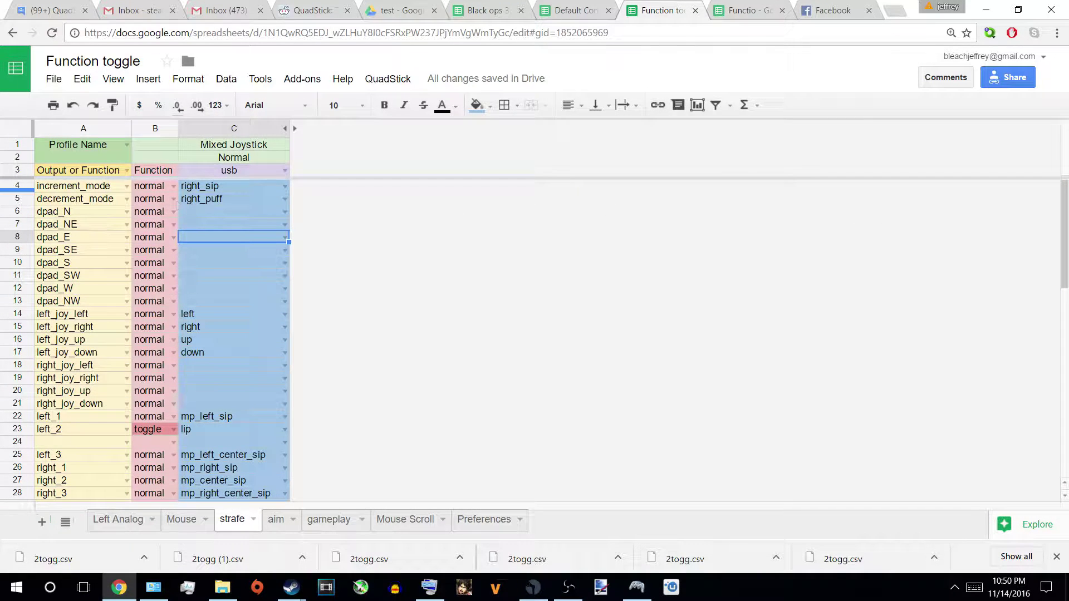
{"action": "left_click", "coordinate": [16, 185]}
{"action": "right_click", "coordinate": [14, 187]}
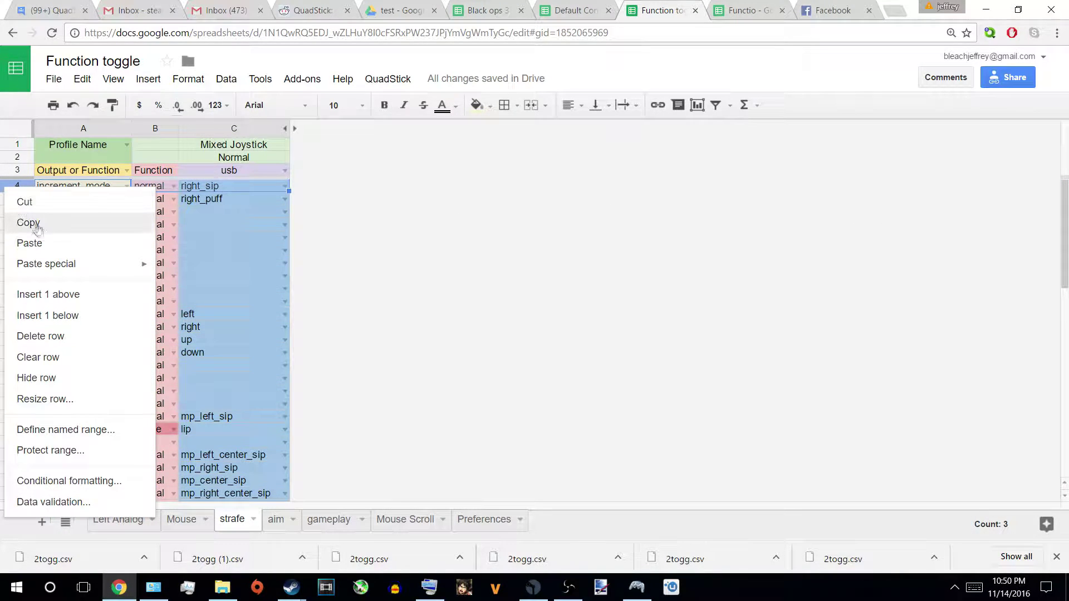
{"action": "left_click", "coordinate": [36, 226]}
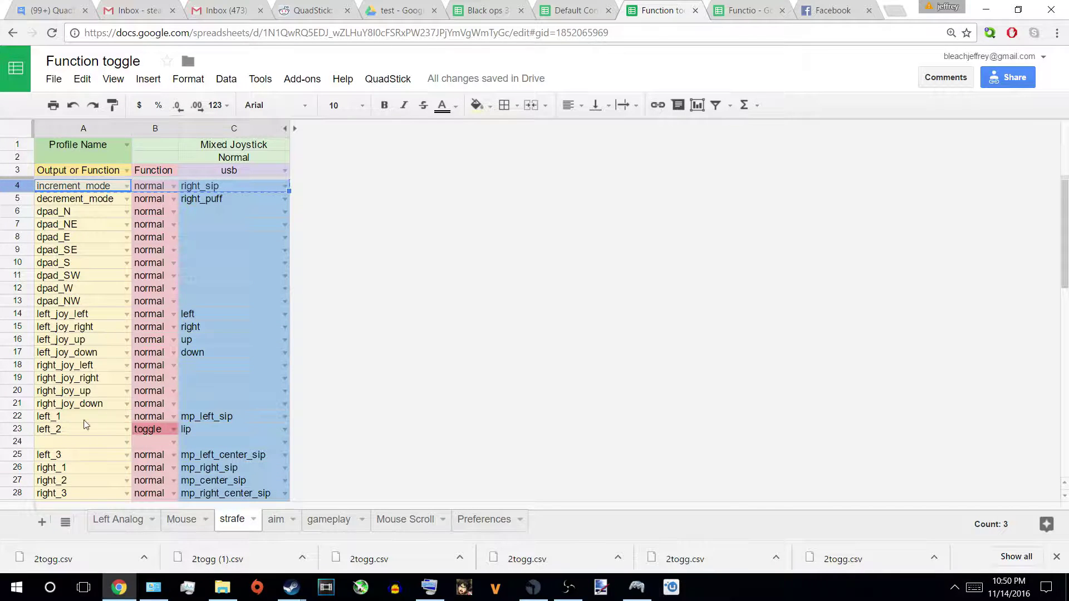
{"action": "left_click", "coordinate": [86, 442]}
{"action": "right_click", "coordinate": [86, 442]}
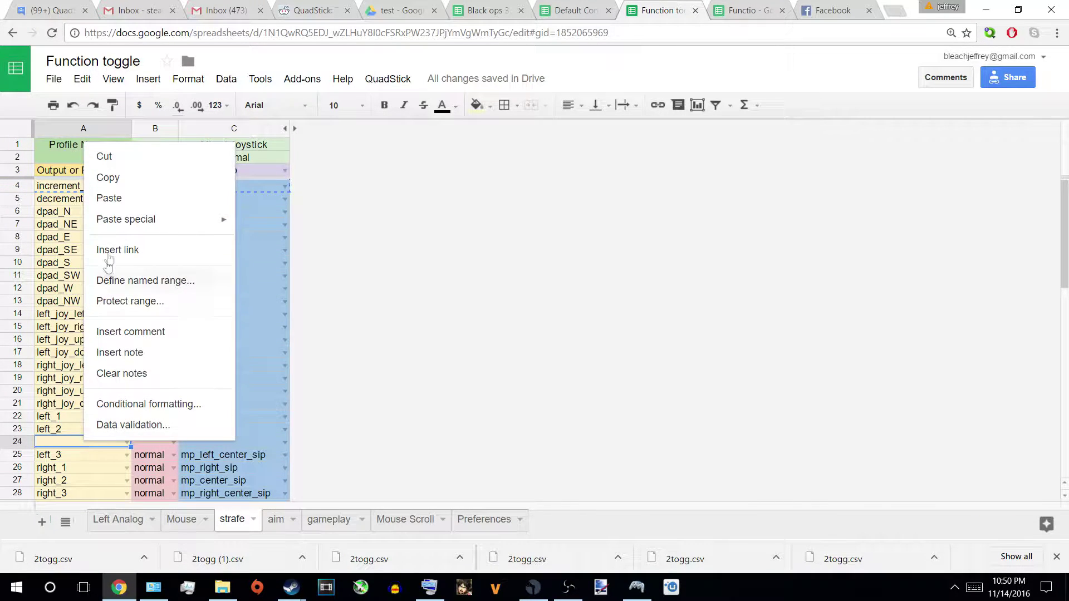
{"action": "left_click", "coordinate": [114, 202]}
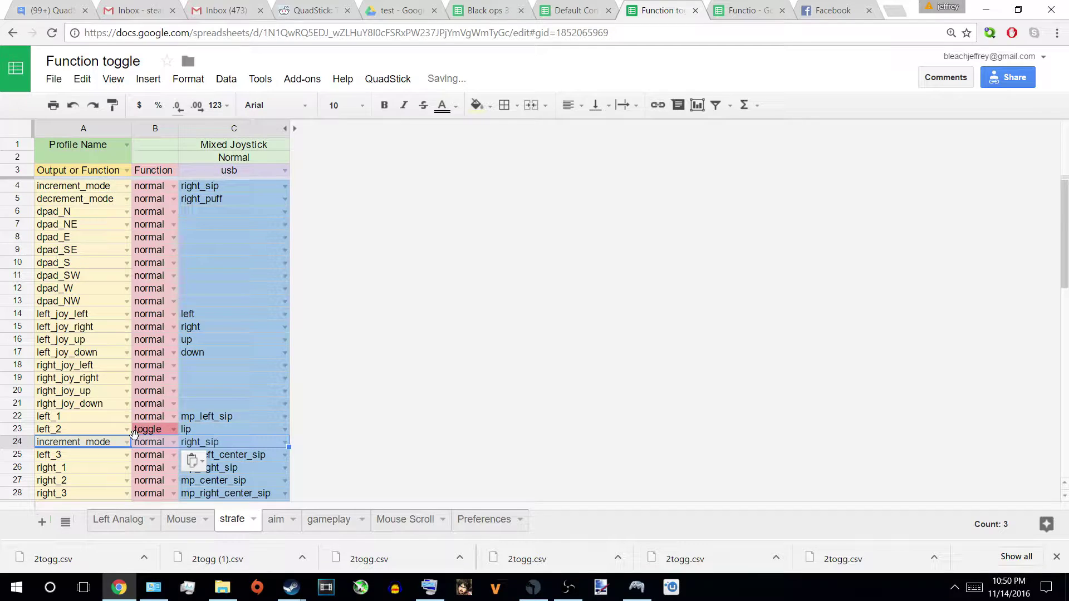
Copy the lip value from C23 and select C24 in the increment_mode row
{"action": "left_click", "coordinate": [194, 431]}
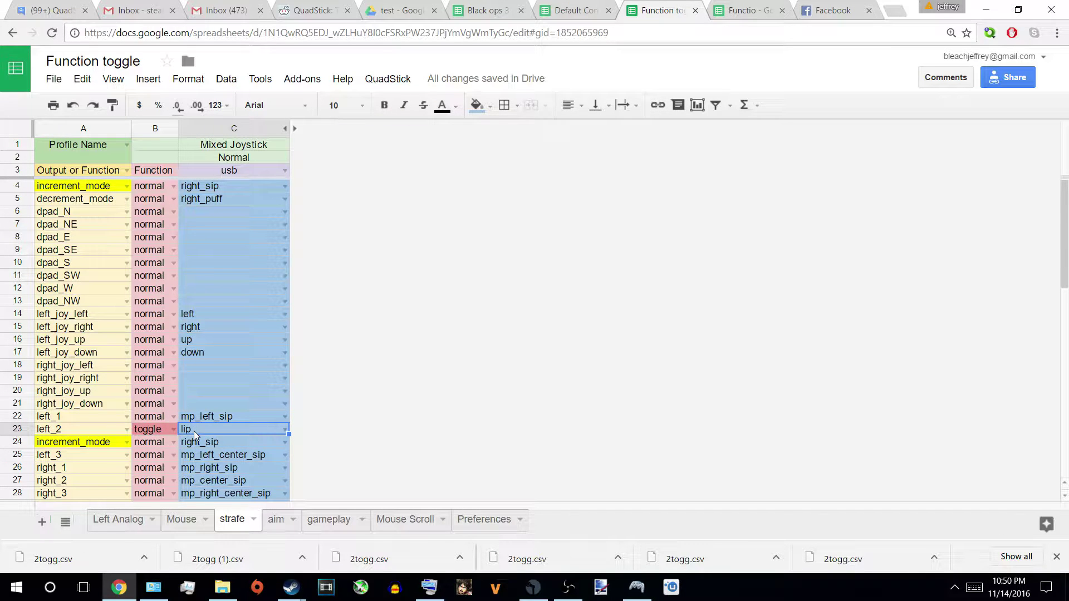
{"action": "right_click", "coordinate": [194, 431]}
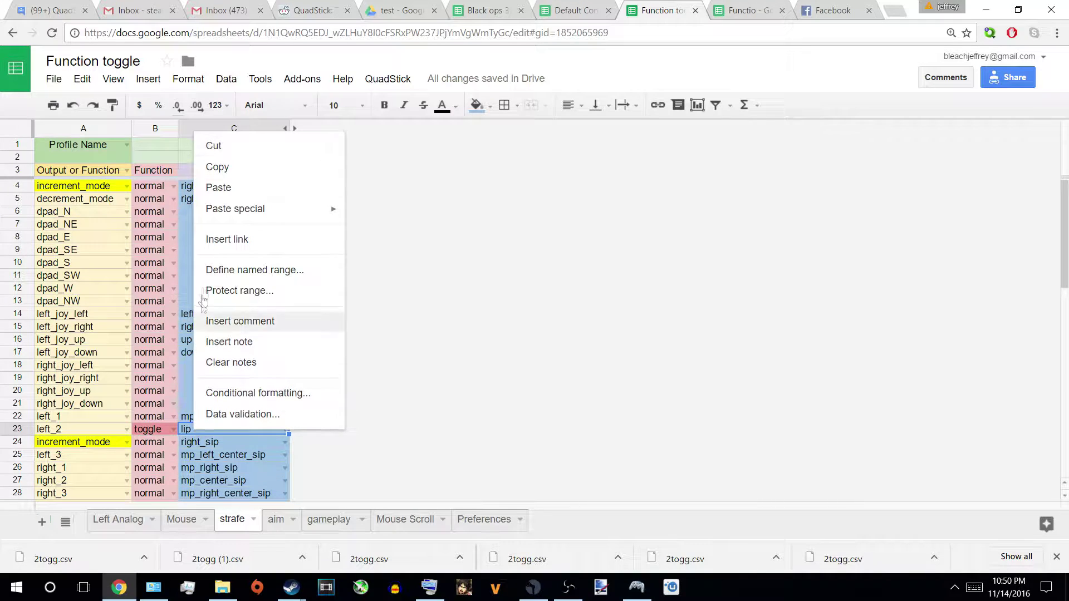
{"action": "left_click", "coordinate": [217, 167]}
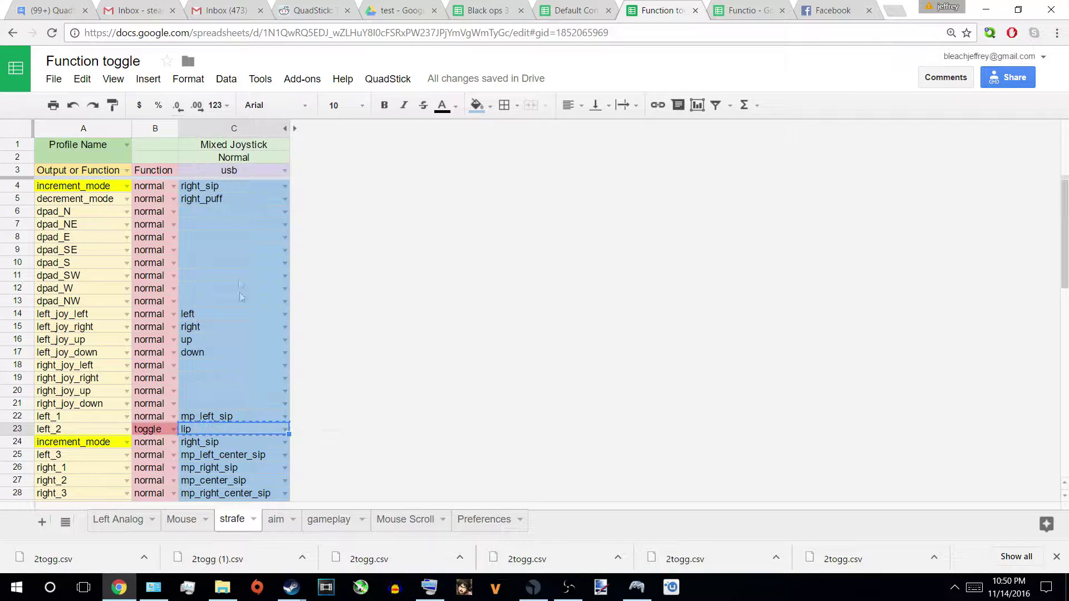
{"action": "right_click", "coordinate": [239, 434]}
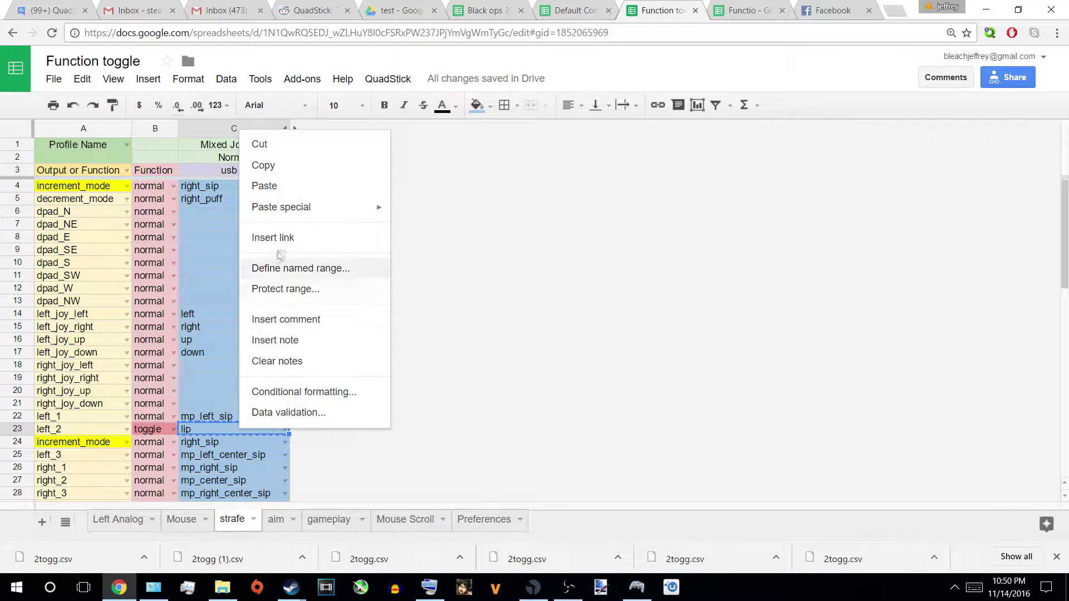
{"action": "left_click", "coordinate": [264, 186]}
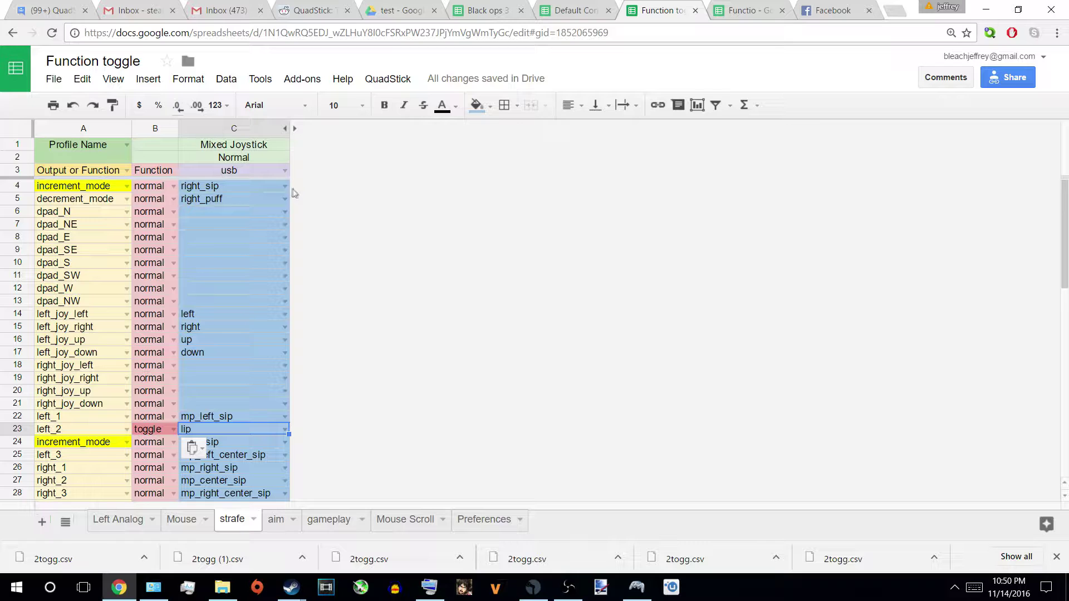
{"action": "scroll", "coordinate": [1066, 280], "scroll_direction": "down", "scroll_amount": 1}
{"action": "scroll", "coordinate": [1064, 280], "scroll_direction": "down", "scroll_amount": 2}
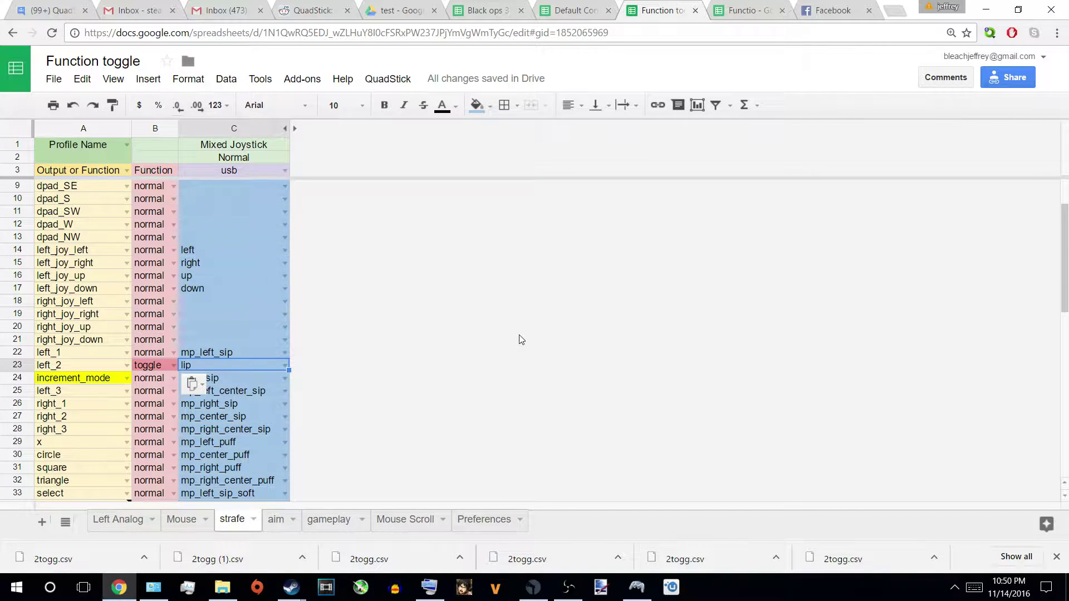
{"action": "key", "text": "Up"}
{"action": "key", "text": "Up"}
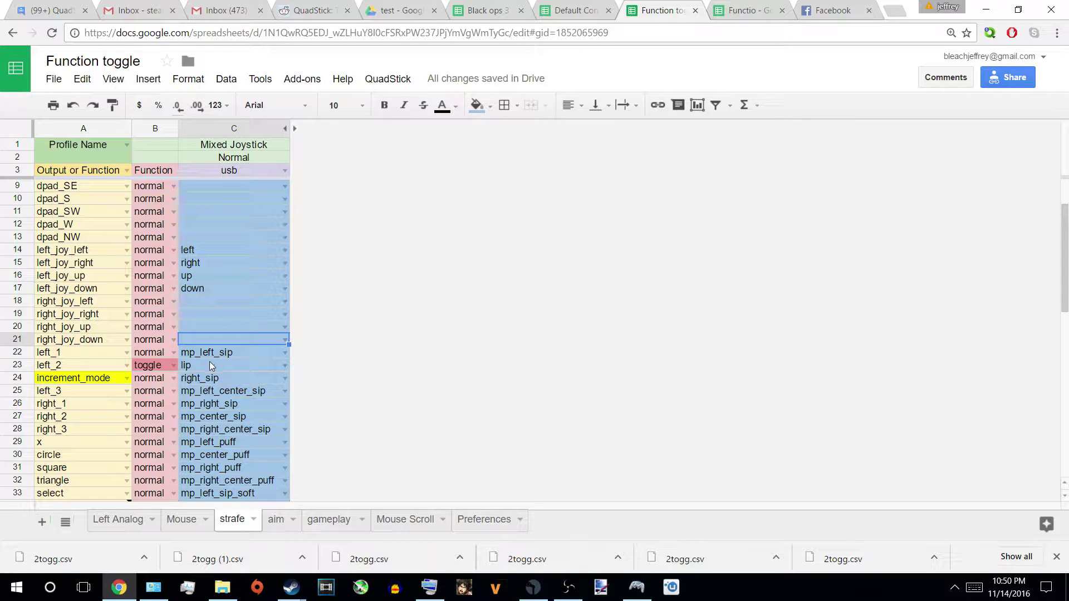
{"action": "left_click", "coordinate": [198, 381]}
Paste lip into C24 of strafe's increment_mode row and switch to the aim sheet
{"action": "right_click", "coordinate": [199, 381]}
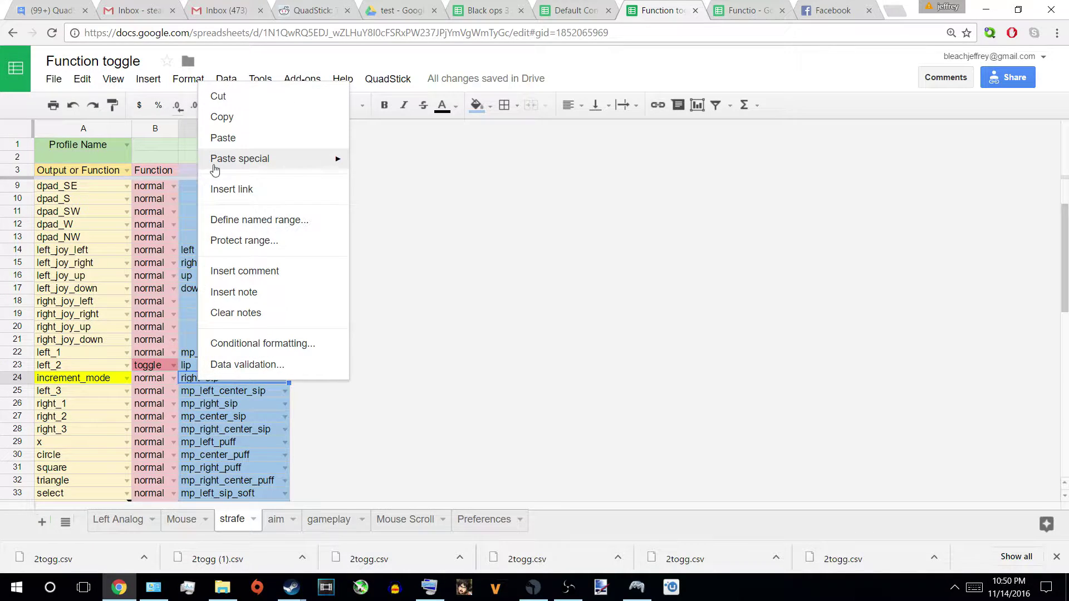
{"action": "left_click", "coordinate": [218, 140]}
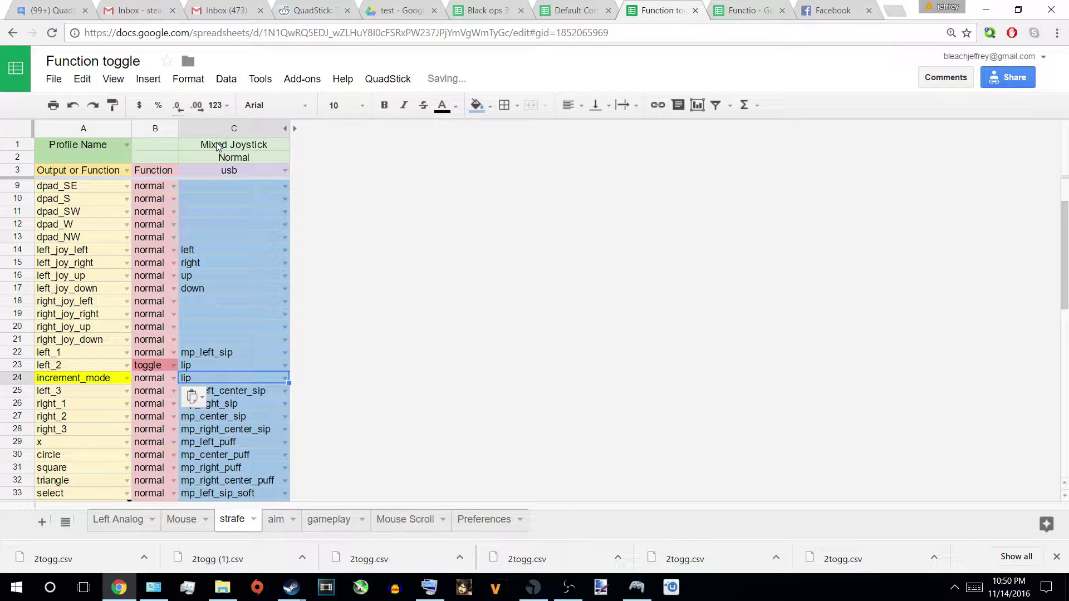
{"action": "left_click", "coordinate": [304, 245]}
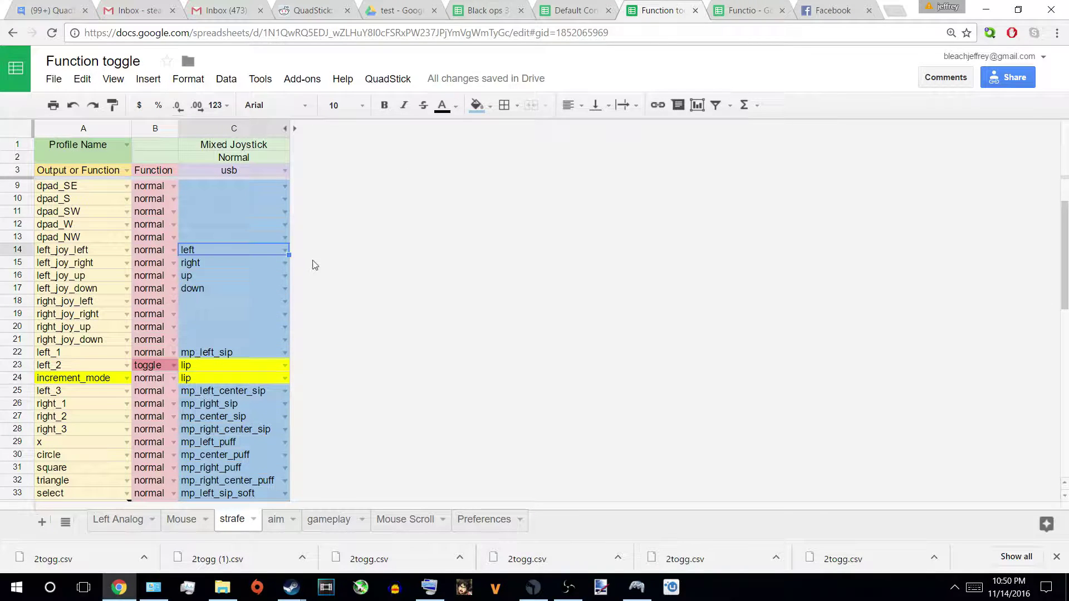
{"action": "left_click", "coordinate": [280, 520]}
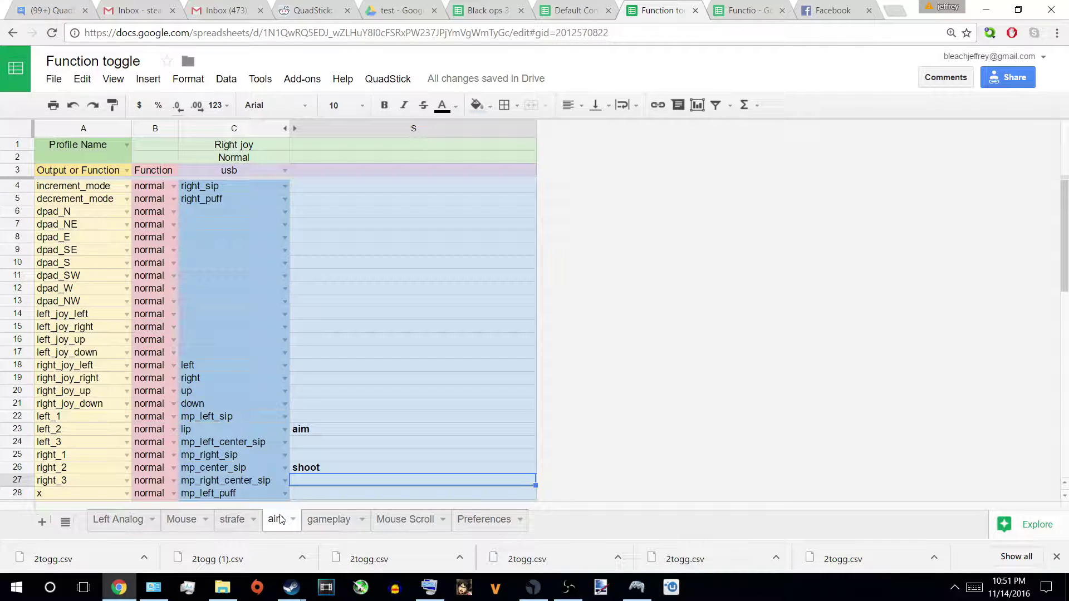
Change left_2's function in B23 on the aim sheet from normal to toggle
{"action": "left_click", "coordinate": [50, 430]}
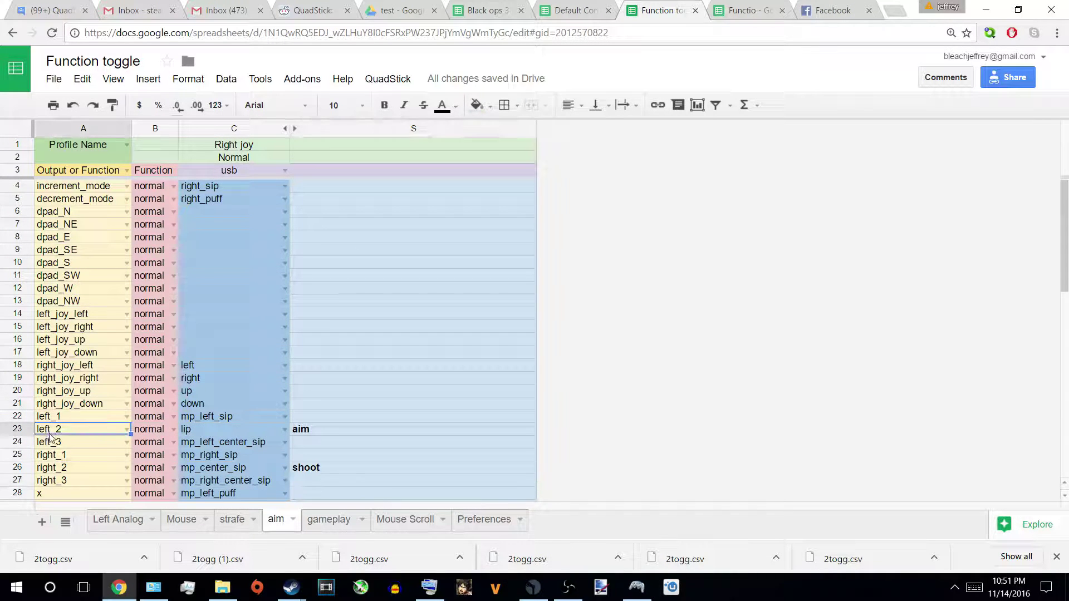
{"action": "left_click", "coordinate": [171, 428]}
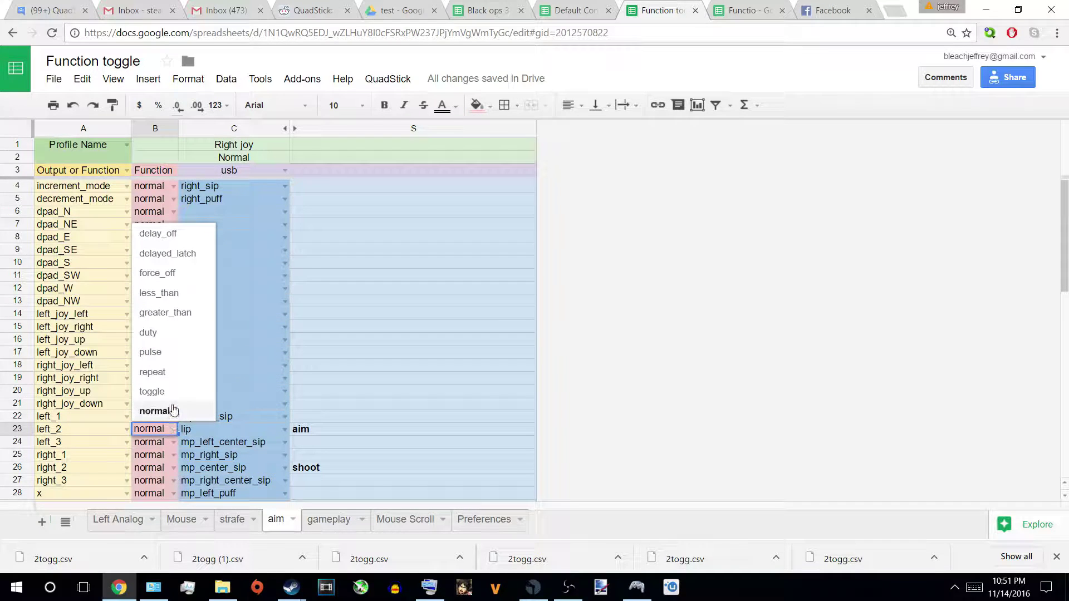
{"action": "left_click", "coordinate": [170, 392]}
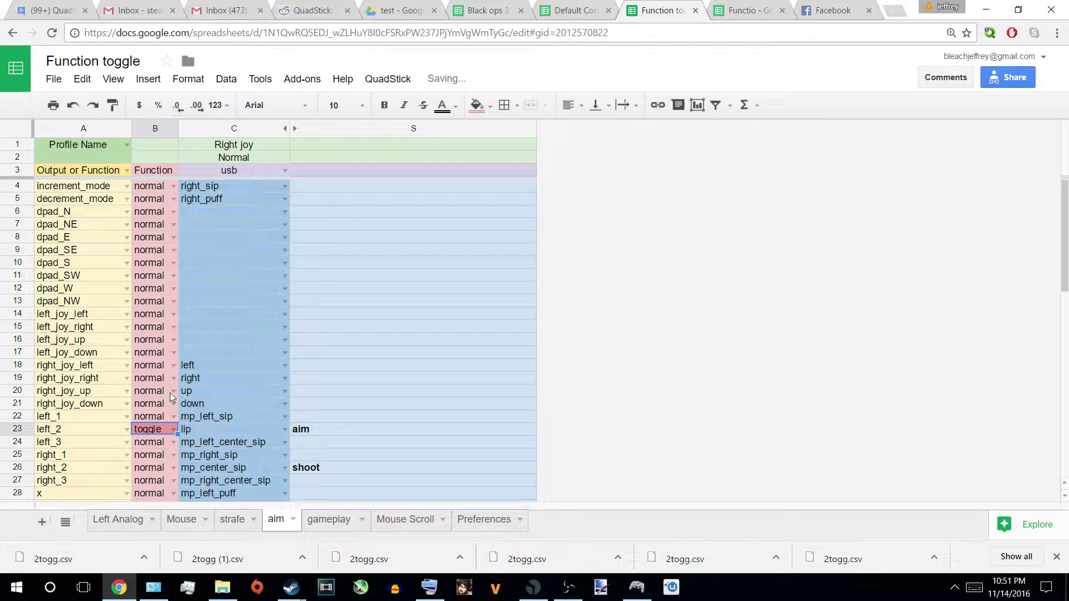
{"action": "left_click", "coordinate": [113, 432]}
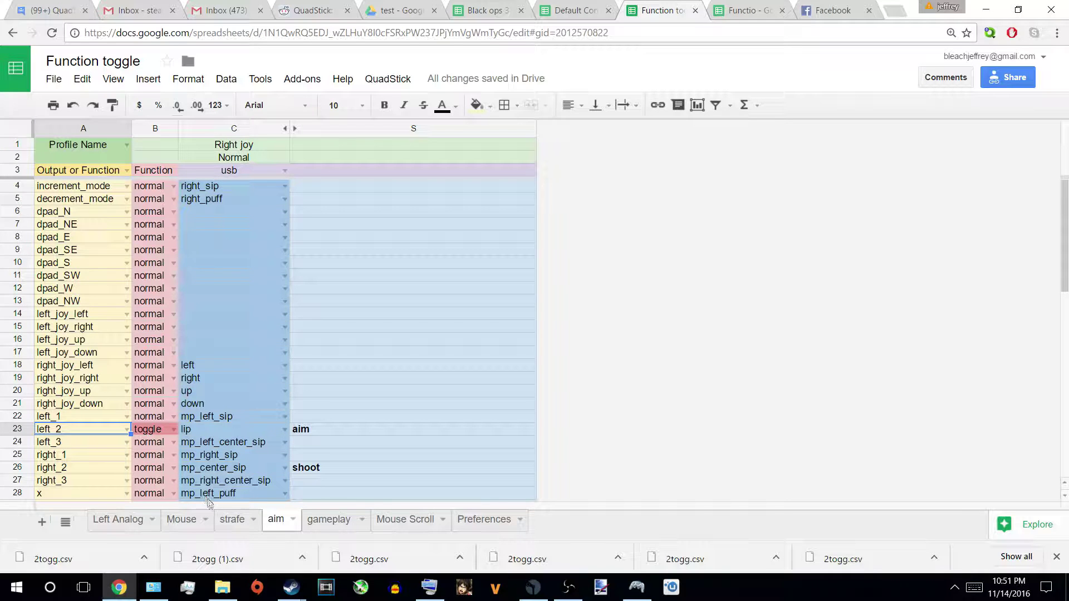
Insert a row below left_2 on the aim sheet and paste the decrement_mode row into it
{"action": "left_click", "coordinate": [231, 520]}
{"action": "left_click", "coordinate": [269, 519]}
{"action": "left_click", "coordinate": [158, 83]}
{"action": "left_click", "coordinate": [160, 126]}
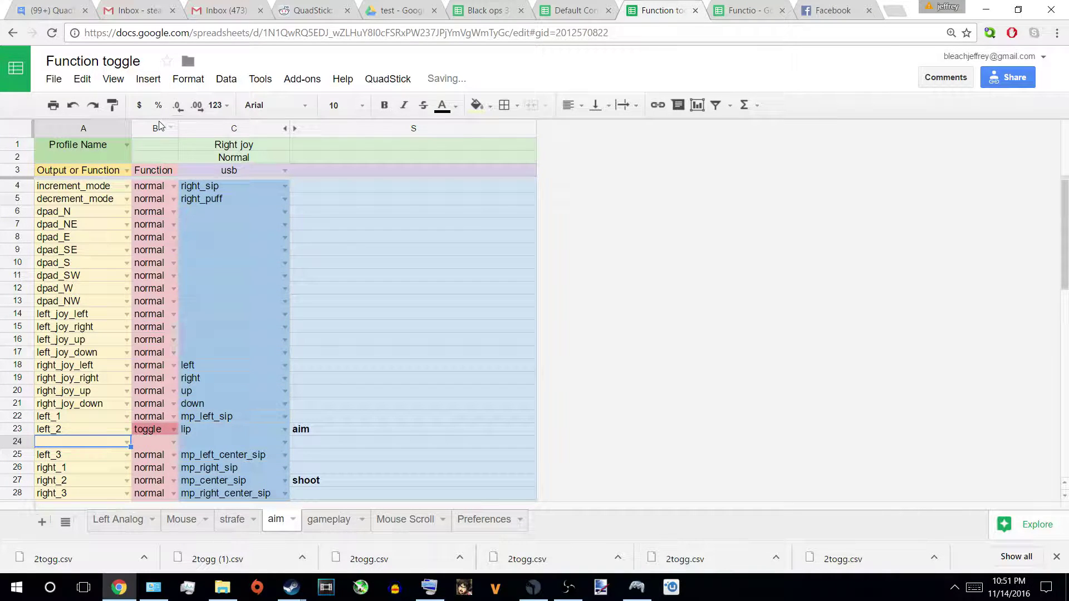
{"action": "left_click", "coordinate": [17, 199]}
{"action": "right_click", "coordinate": [58, 203]}
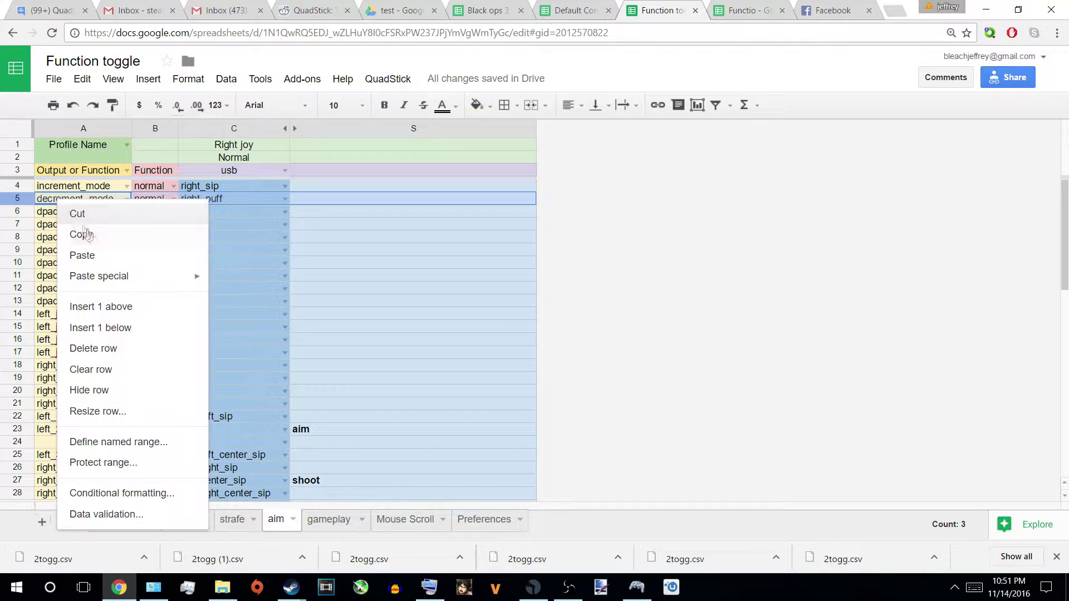
{"action": "left_click", "coordinate": [83, 235]}
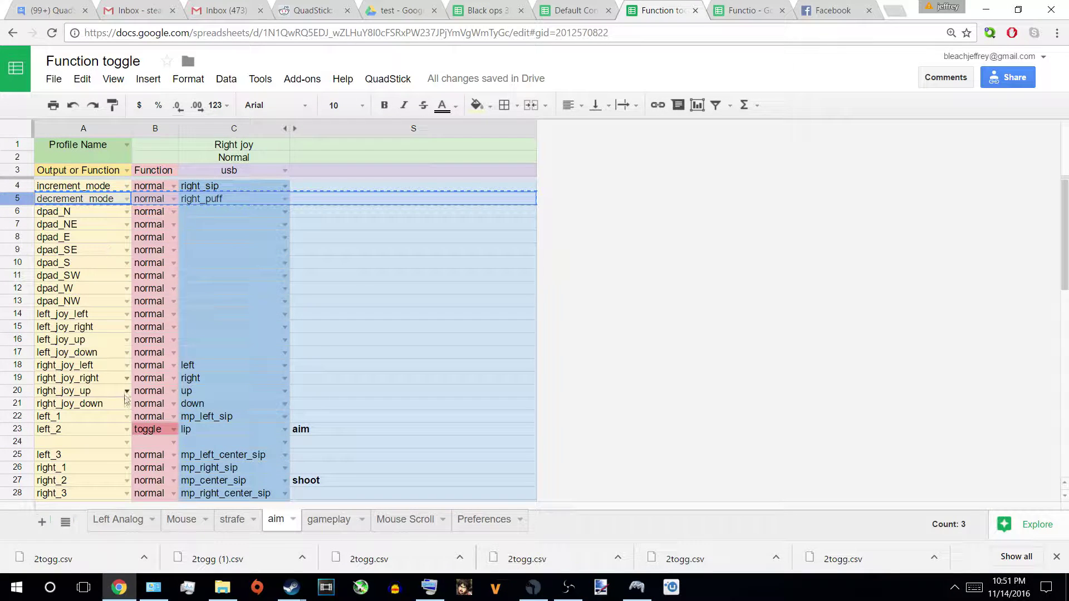
{"action": "right_click", "coordinate": [109, 443]}
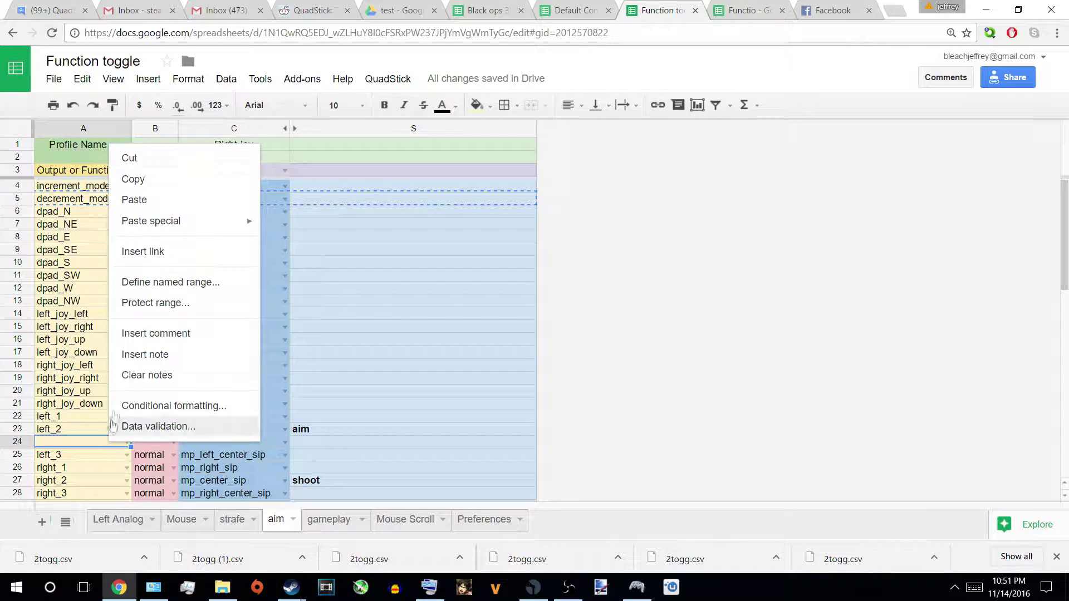
{"action": "left_click", "coordinate": [149, 200]}
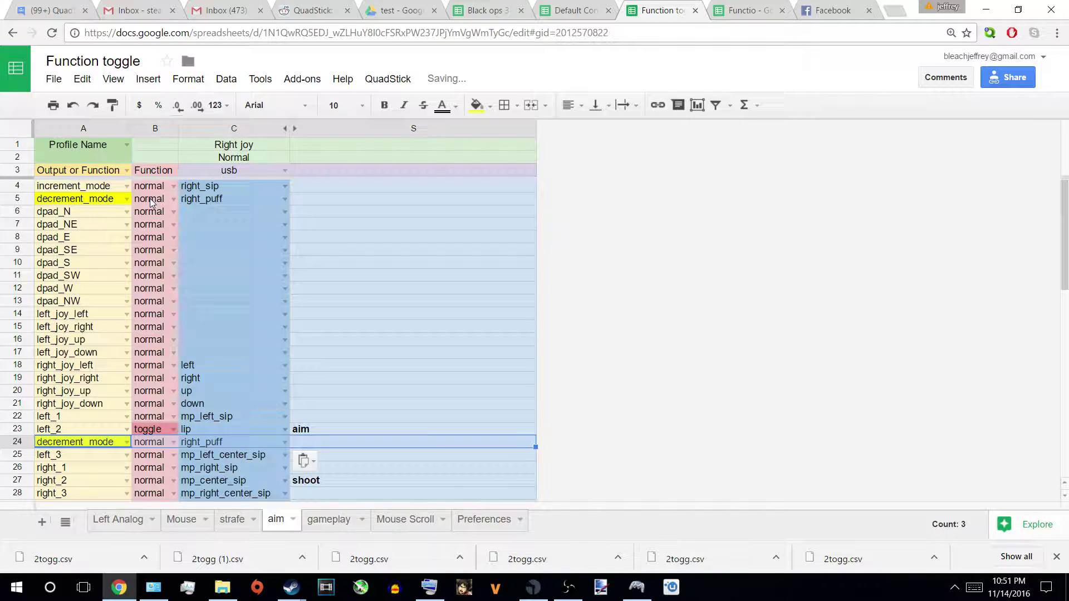
{"action": "right_click", "coordinate": [252, 429]}
Copy lip from C23 into C24, replacing right_puff, then switch to the strafe sheet
{"action": "left_click", "coordinate": [292, 172]}
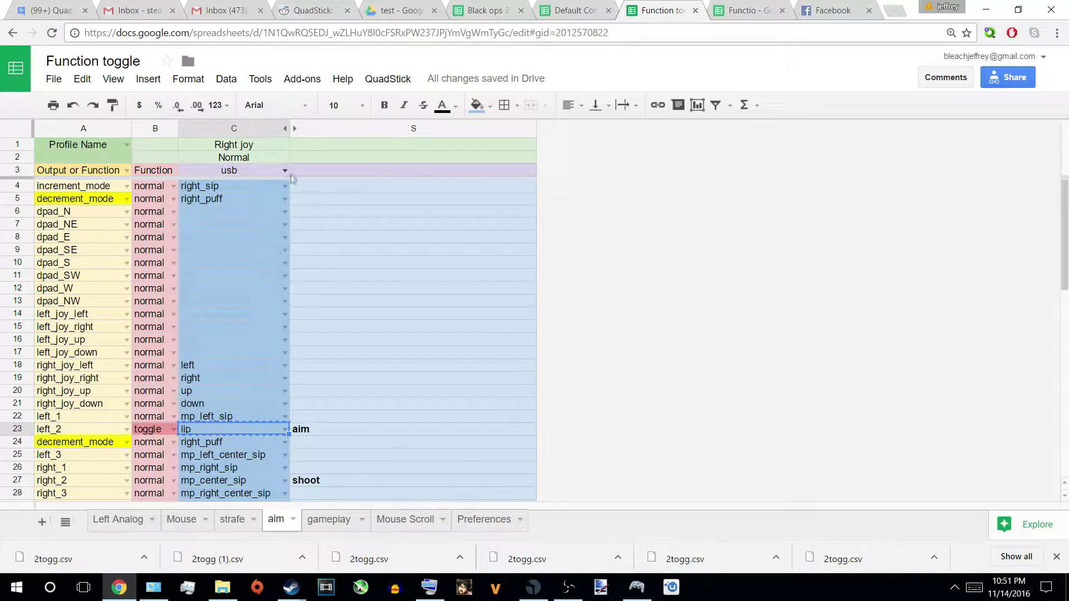
{"action": "left_click", "coordinate": [246, 441]}
{"action": "right_click", "coordinate": [246, 440]}
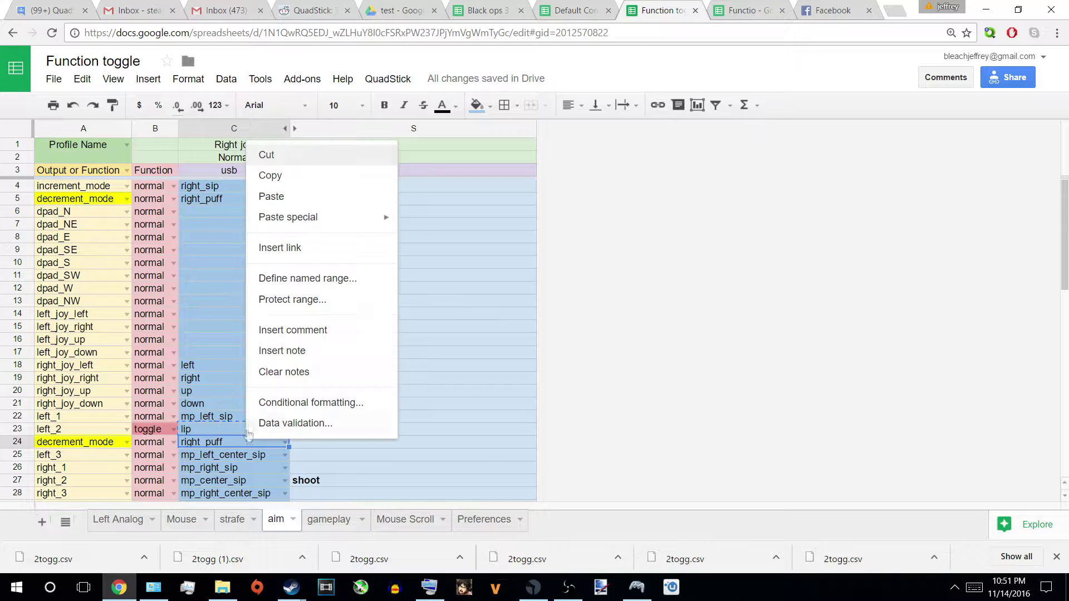
{"action": "left_click", "coordinate": [264, 206]}
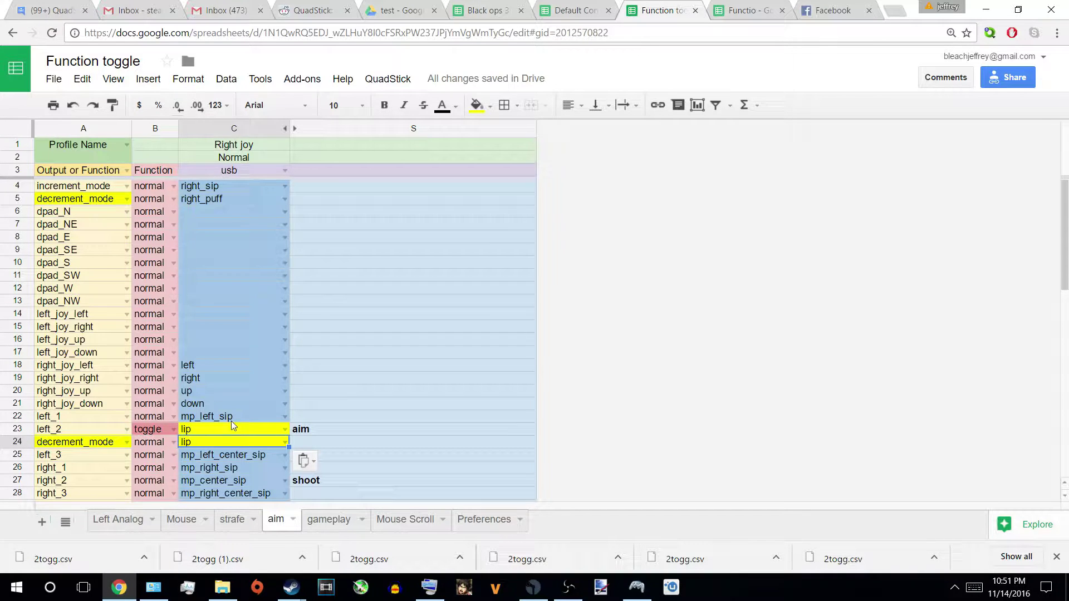
{"action": "left_click", "coordinate": [244, 520]}
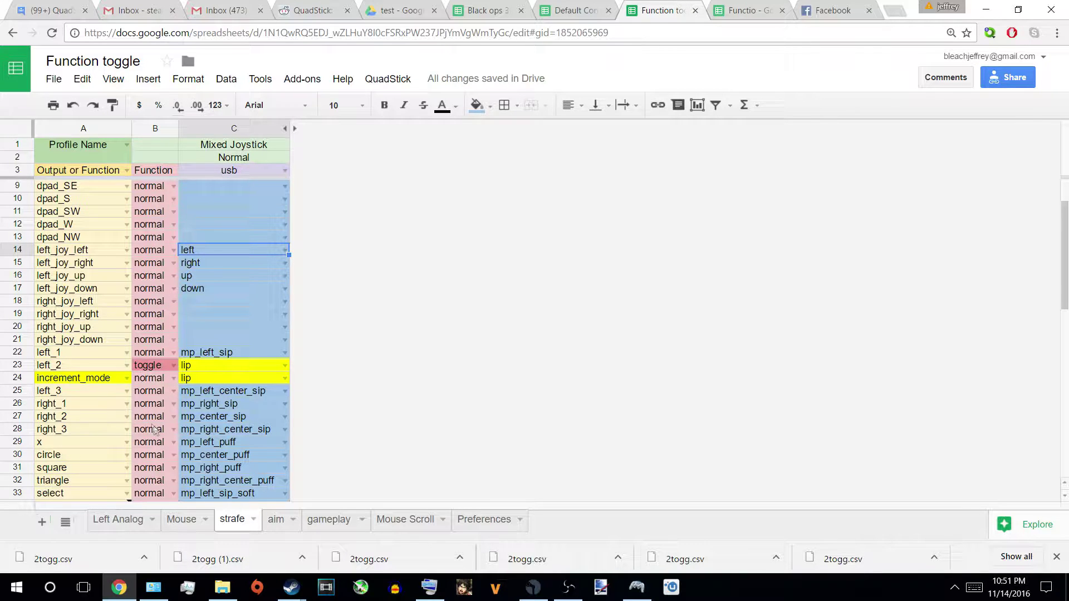
Go back to the aim sheet and bring up the x360ce controller emulator beside it
{"action": "left_click", "coordinate": [270, 517]}
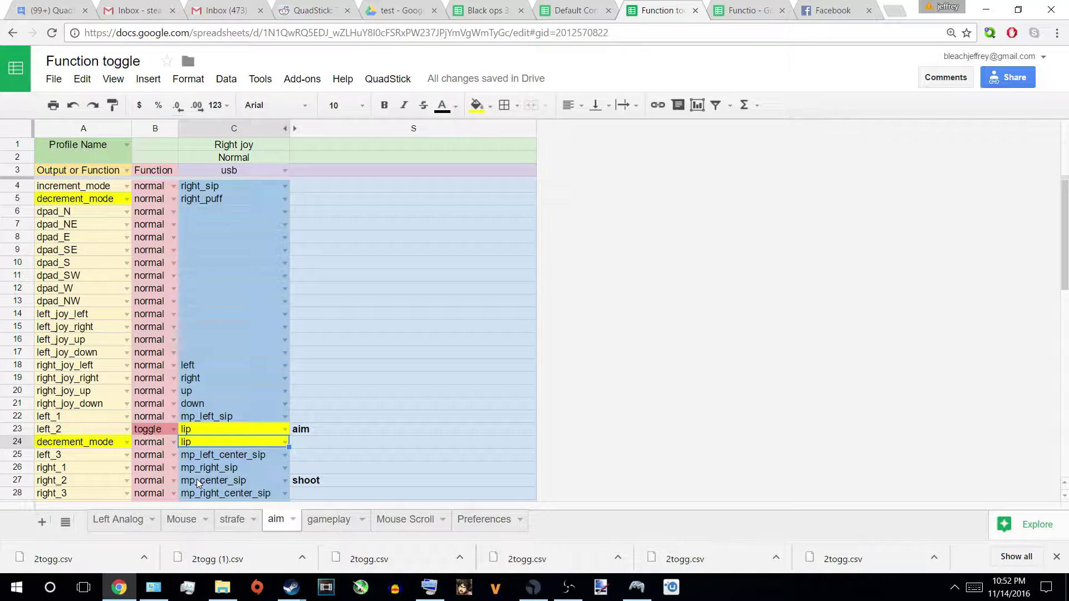
{"action": "key", "text": "ctrl+Page_Up"}
{"action": "left_click", "coordinate": [637, 587]}
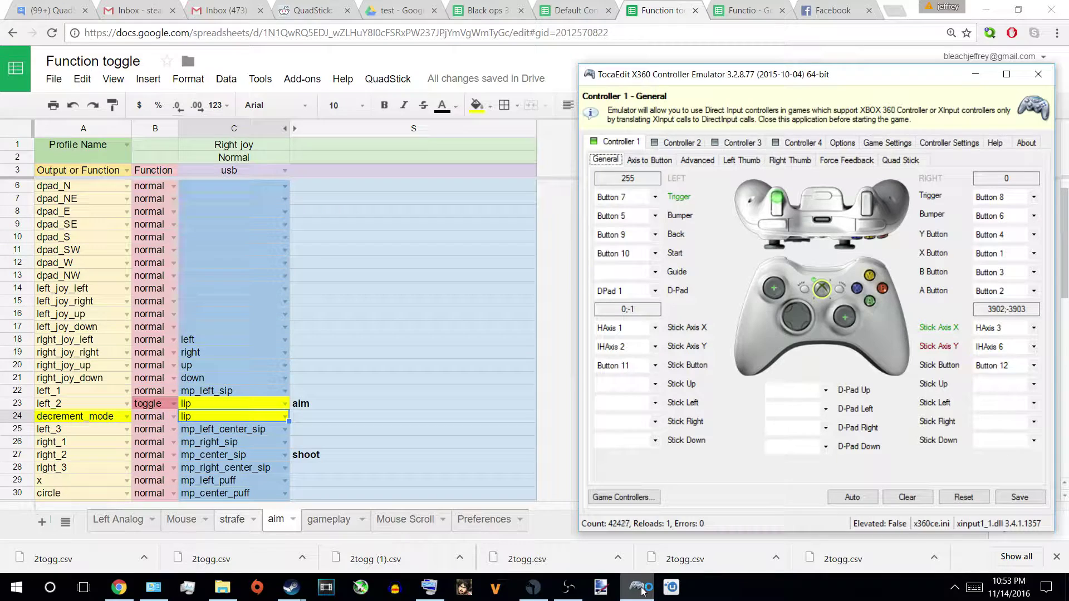
Keep the aim sheet beside the emulator while testing, then bring the spreadsheet back to the front
{"action": "left_click", "coordinate": [276, 518]}
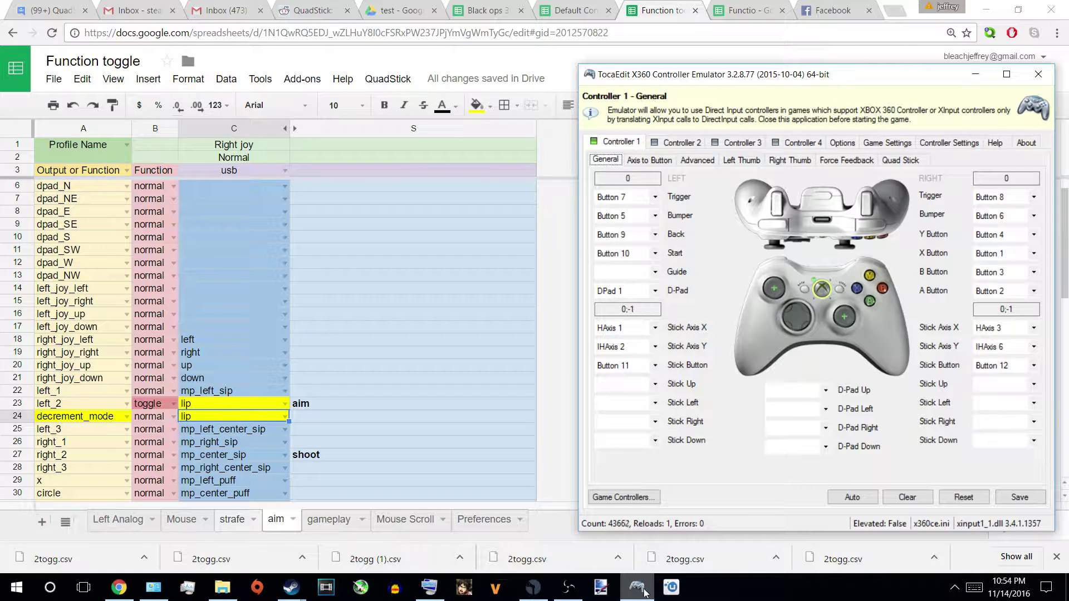
{"action": "left_click", "coordinate": [316, 394]}
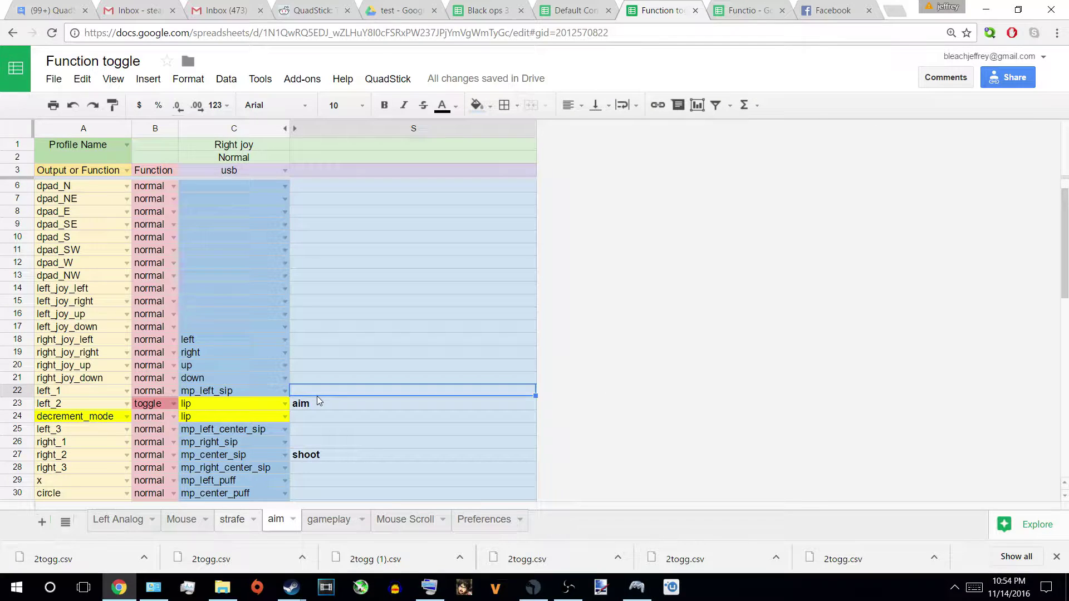
Go to the strafe sheet and scroll up to its increment_mode row 4
{"action": "left_click", "coordinate": [241, 521]}
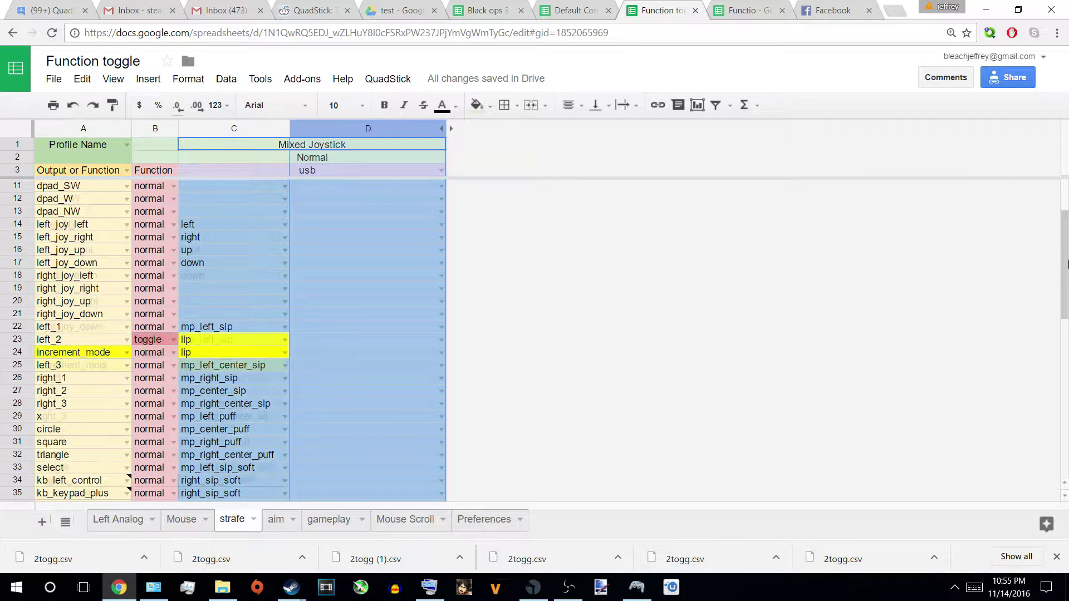
{"action": "scroll", "coordinate": [1067, 278], "scroll_direction": "up", "scroll_amount": 2}
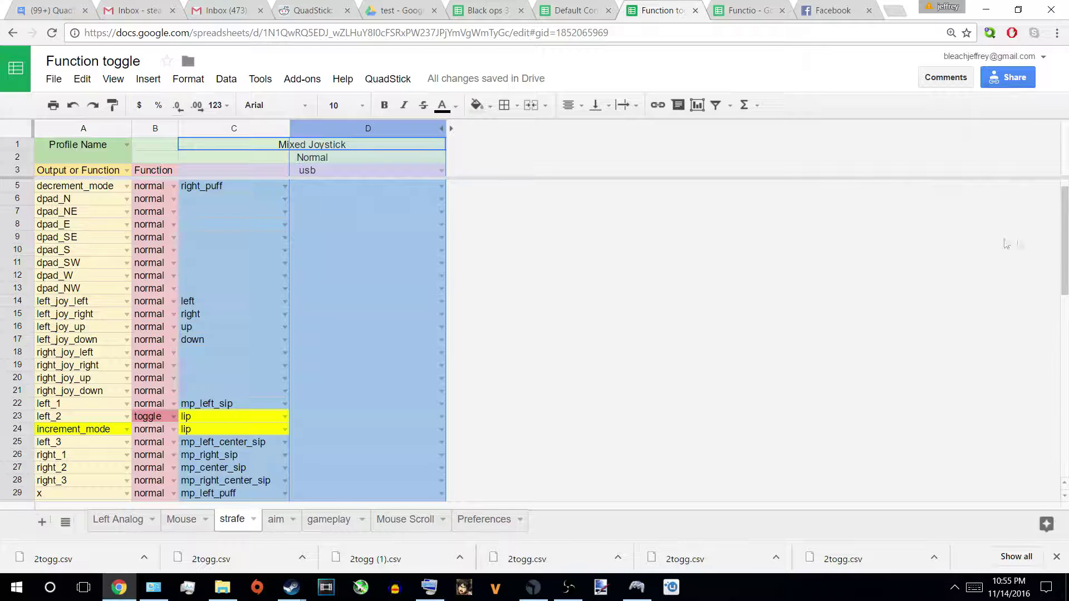
{"action": "scroll", "coordinate": [1067, 233], "scroll_direction": "up", "scroll_amount": 1}
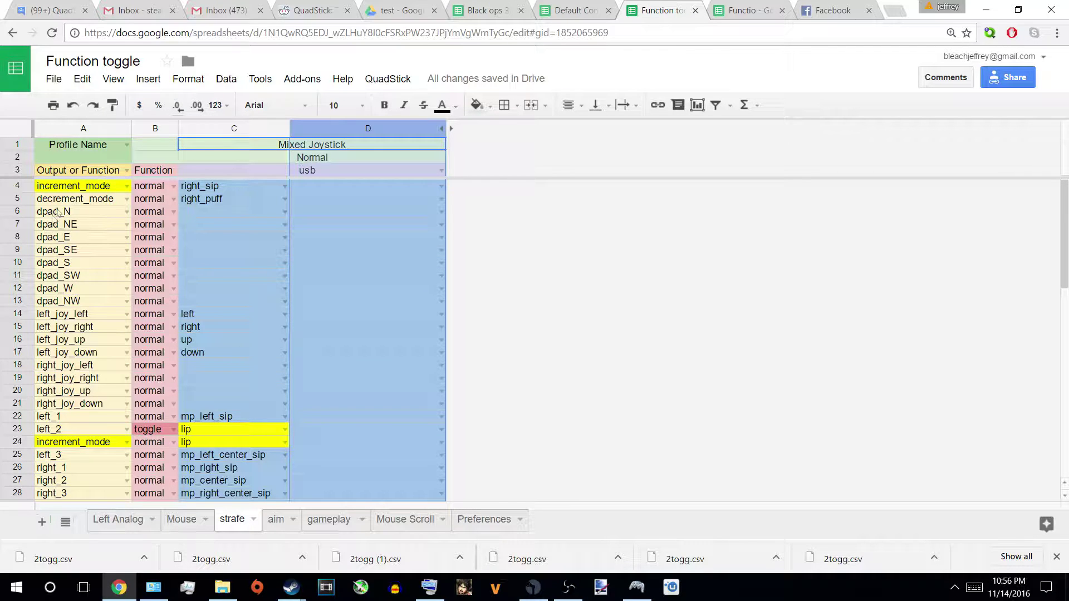
Insert a row below row 4 and paste the increment_mode, normal, right_sip row into row 5
{"action": "left_click", "coordinate": [89, 189]}
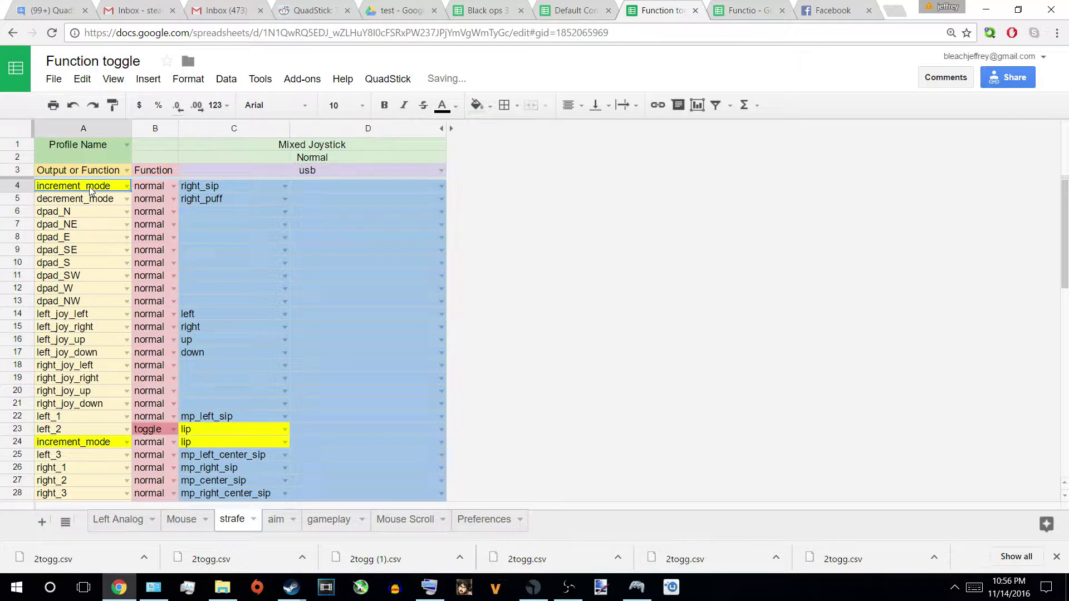
{"action": "left_click", "coordinate": [148, 78]}
{"action": "left_click", "coordinate": [192, 124]}
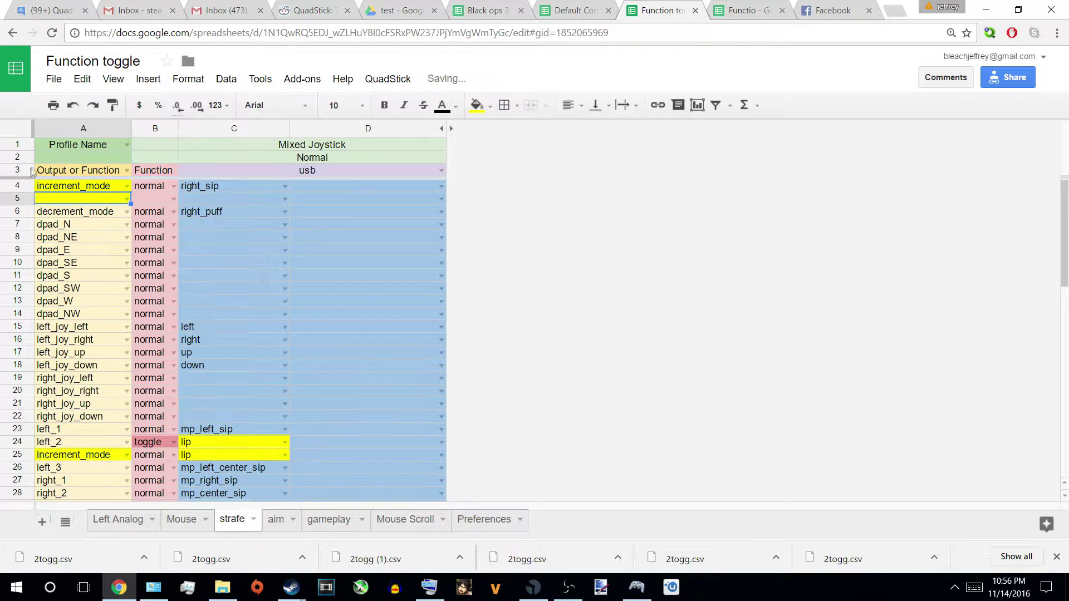
{"action": "left_click", "coordinate": [30, 184]}
{"action": "right_click", "coordinate": [31, 182]}
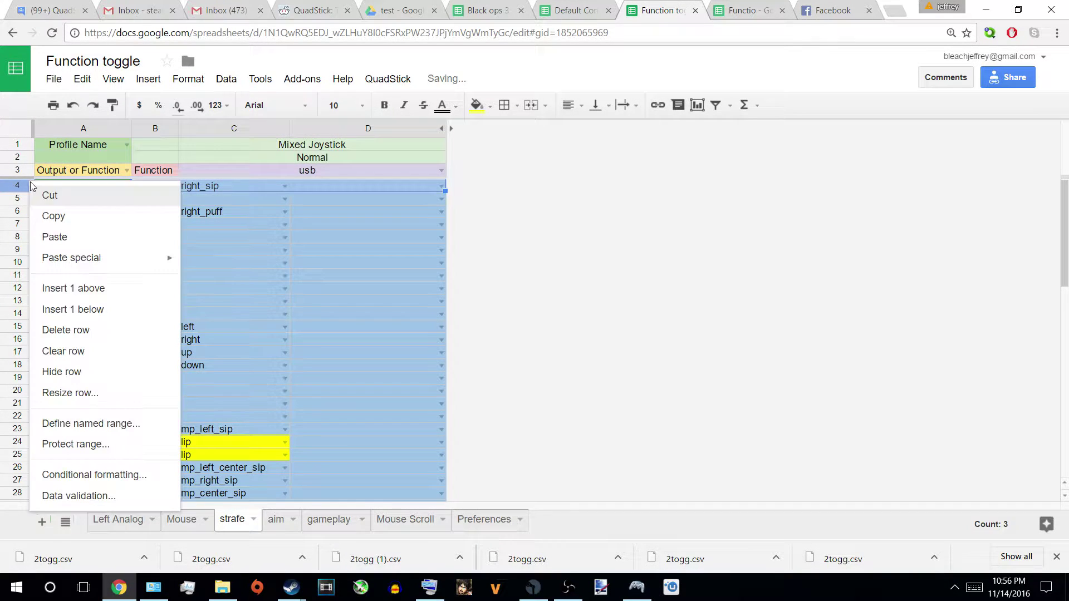
{"action": "left_click", "coordinate": [97, 216]}
{"action": "left_click", "coordinate": [100, 199]}
{"action": "right_click", "coordinate": [100, 198]}
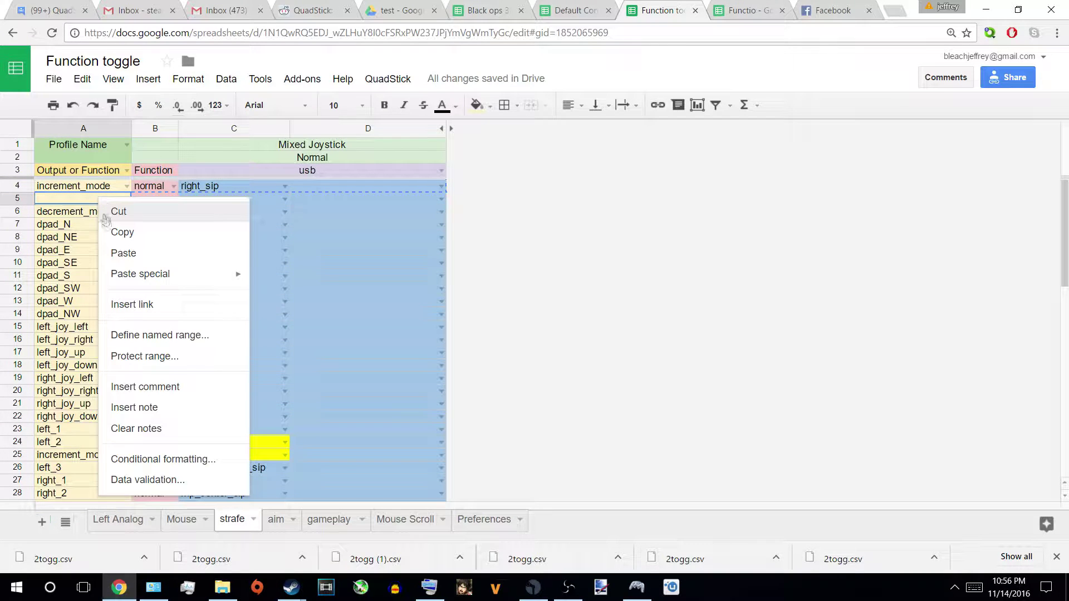
{"action": "left_click", "coordinate": [128, 253]}
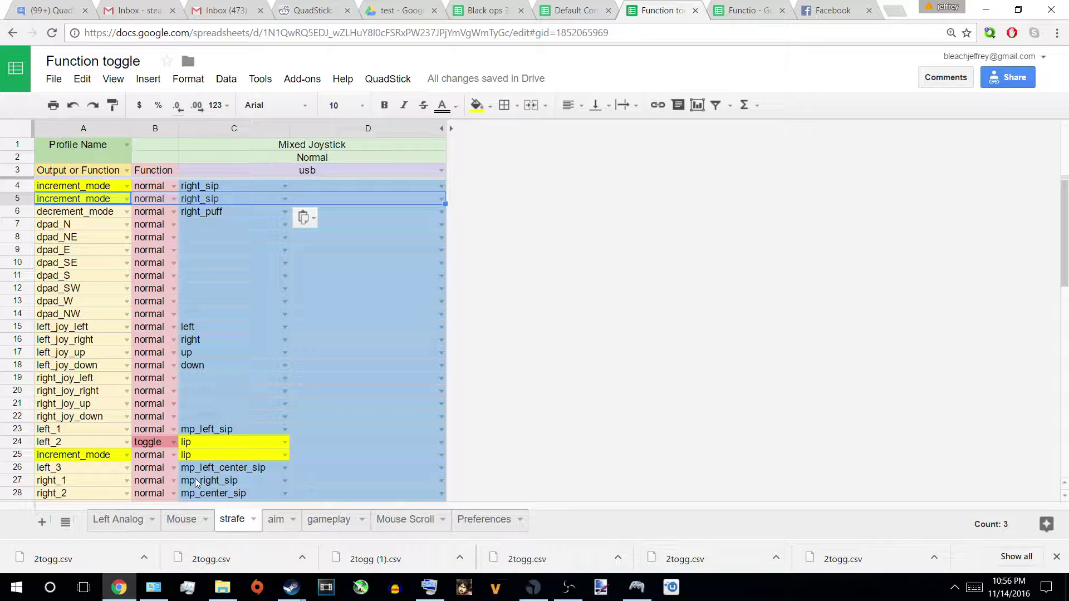
{"action": "left_click", "coordinate": [64, 460]}
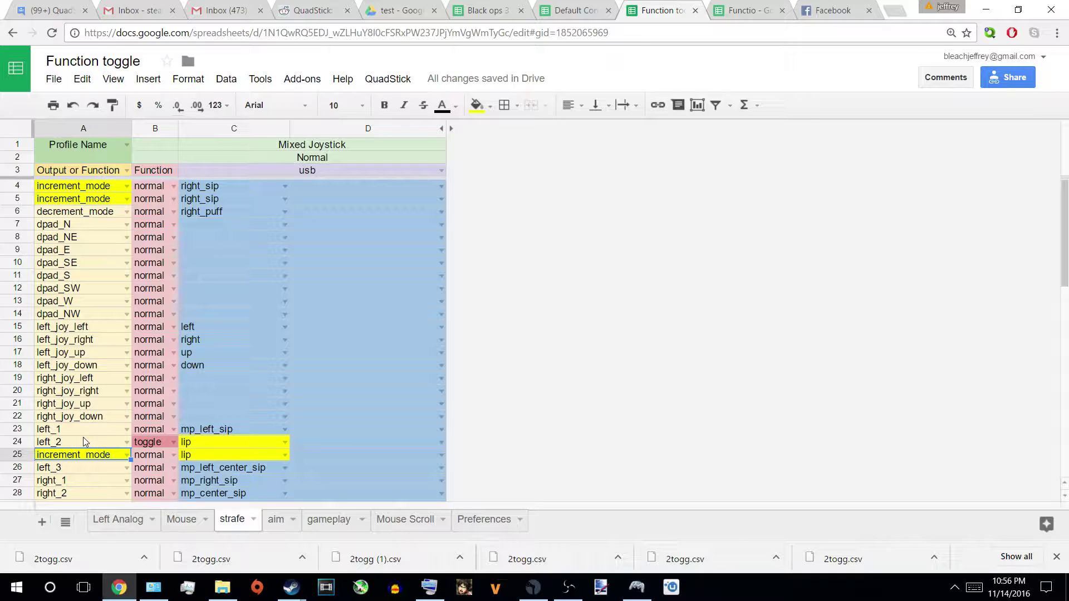
{"action": "left_click", "coordinate": [83, 439]}
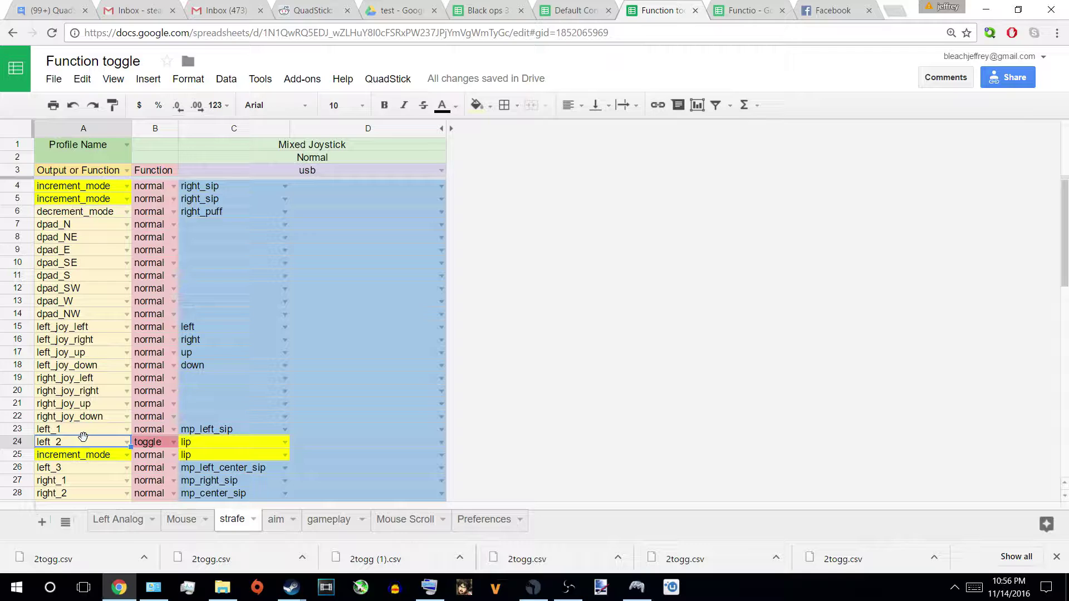
Copy the left_2 lip row 23 from Left Analog into row 47 of the strafe sheet
{"action": "scroll", "coordinate": [83, 436], "scroll_direction": "down", "scroll_amount": 5}
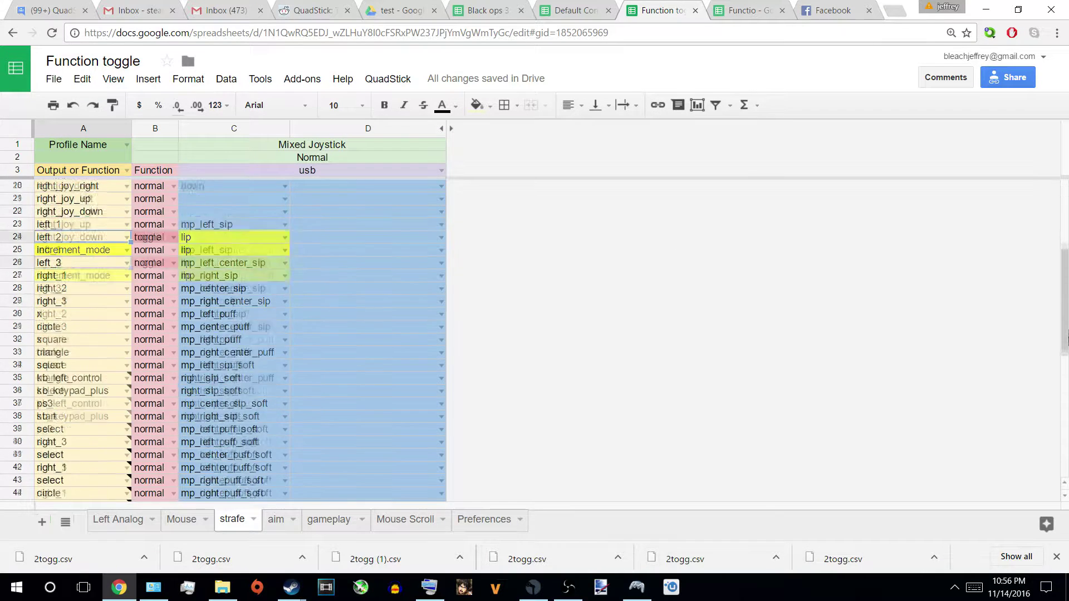
{"action": "scroll", "coordinate": [239, 340], "scroll_direction": "down", "scroll_amount": 5}
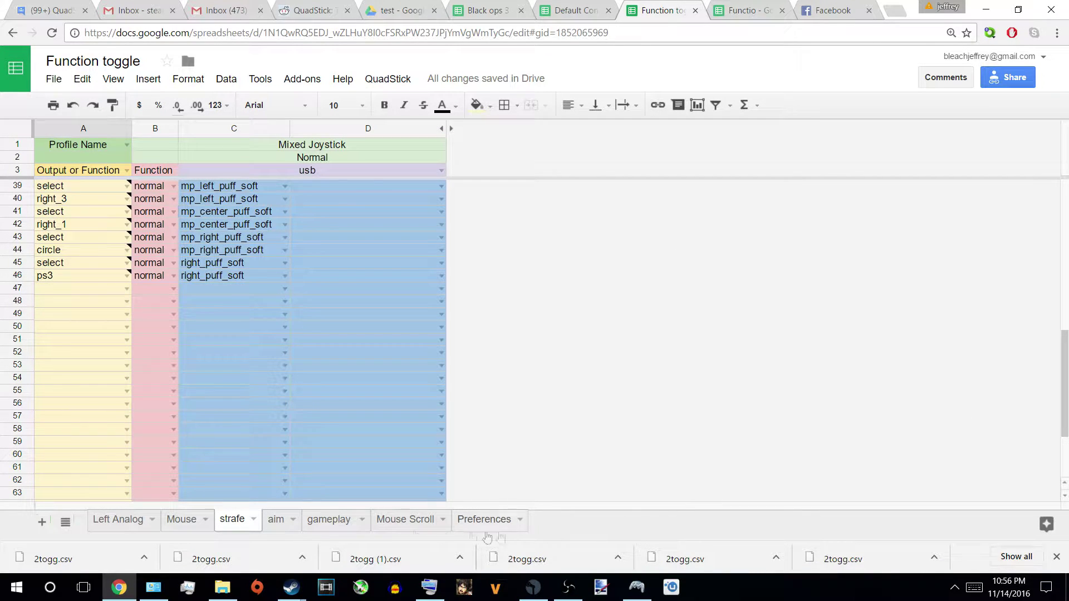
{"action": "left_click", "coordinate": [143, 528]}
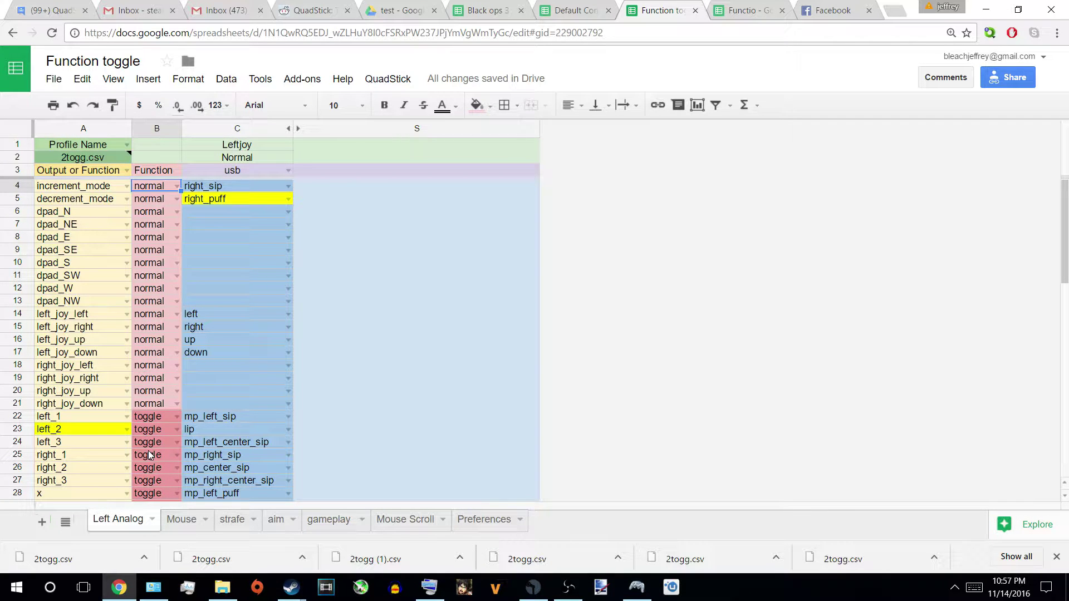
{"action": "left_click", "coordinate": [17, 429]}
{"action": "right_click", "coordinate": [20, 427]}
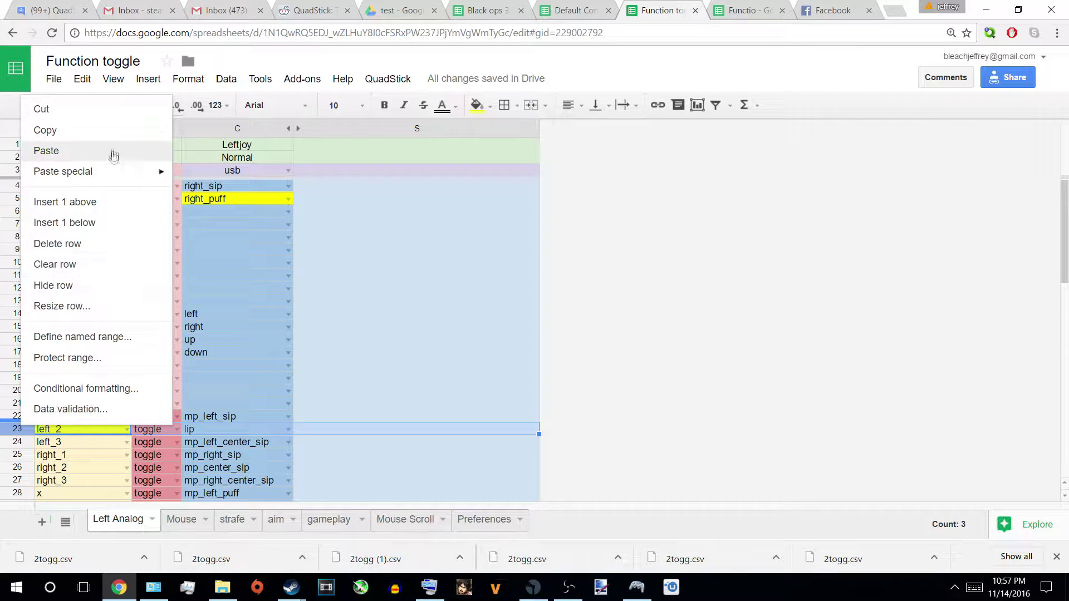
{"action": "left_click", "coordinate": [111, 132]}
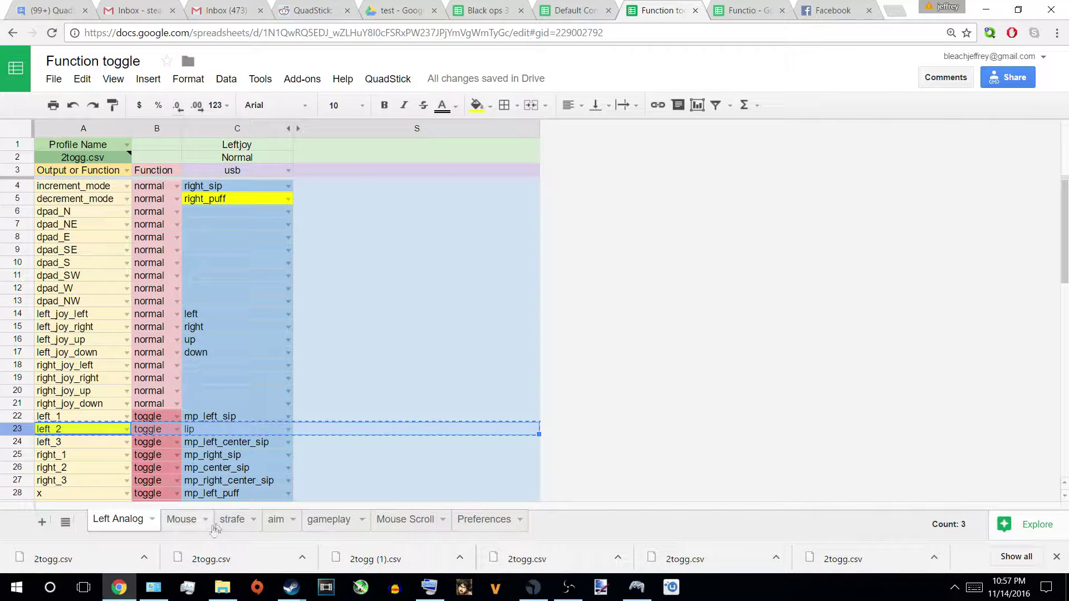
{"action": "left_click", "coordinate": [234, 520]}
{"action": "left_click", "coordinate": [55, 290]}
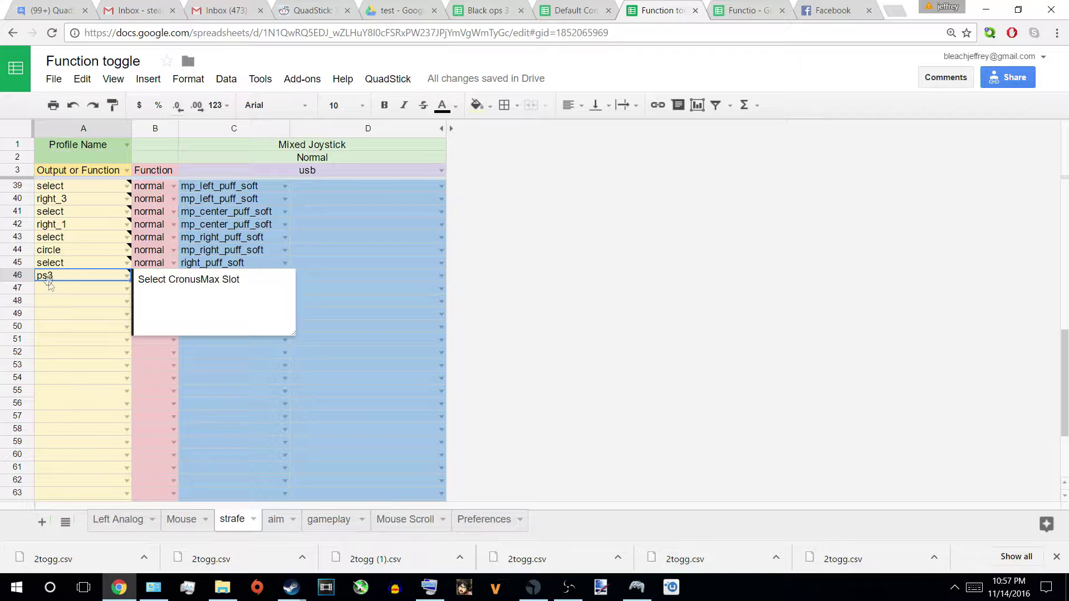
{"action": "right_click", "coordinate": [56, 293]}
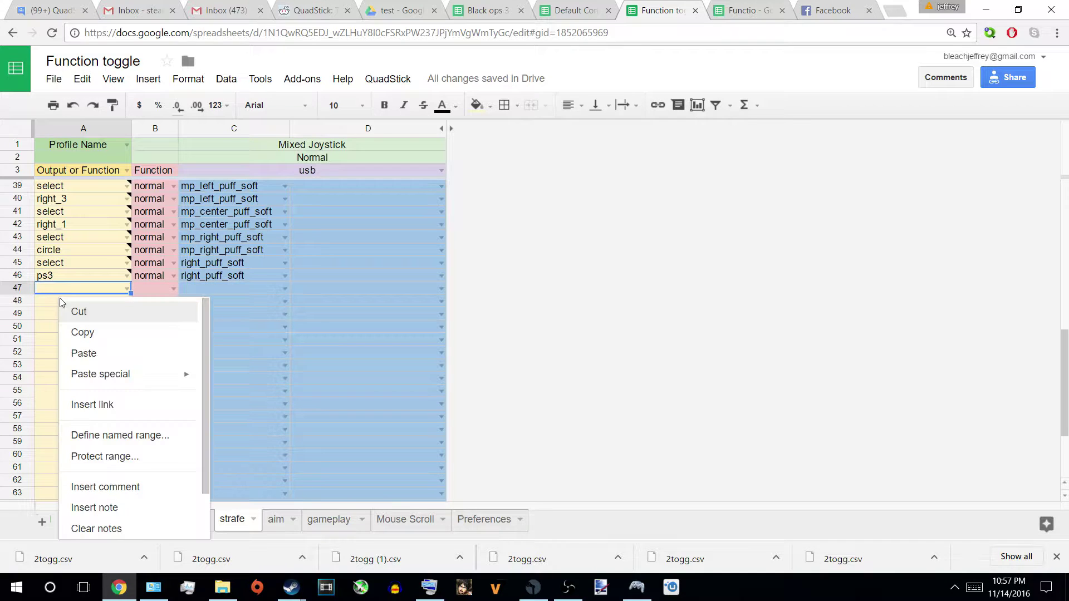
{"action": "left_click", "coordinate": [80, 353]}
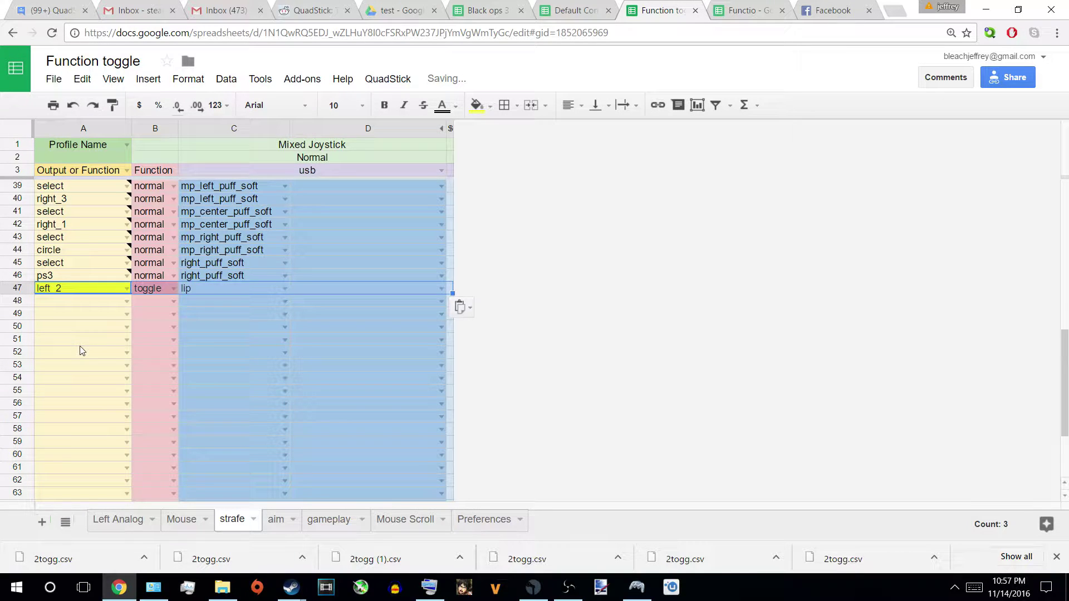
Set row 47's function to force_off and its output to right_sip
{"action": "left_click", "coordinate": [173, 288]}
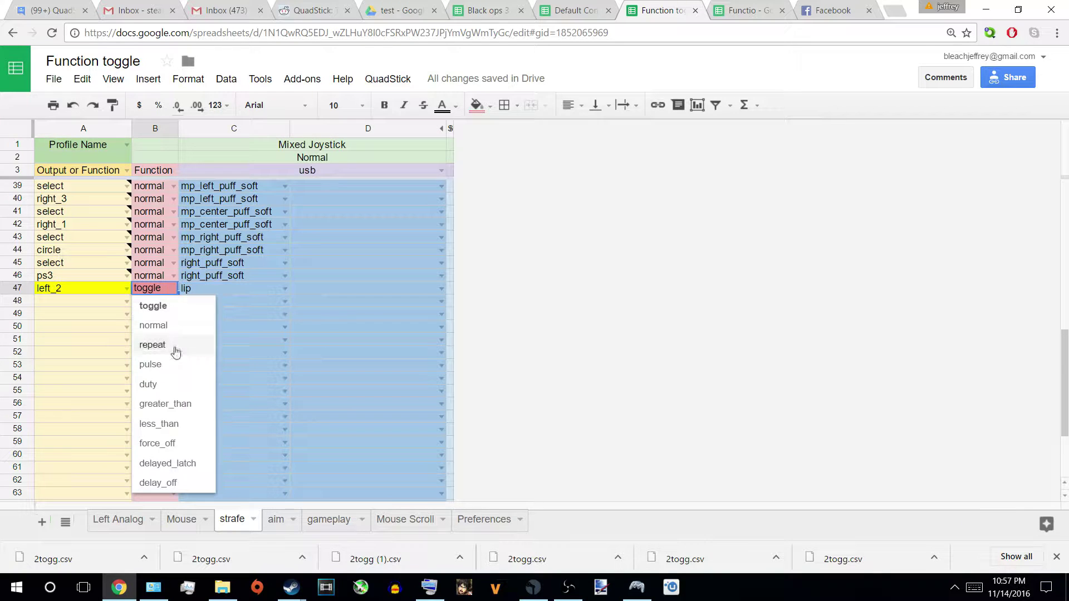
{"action": "left_click", "coordinate": [167, 443]}
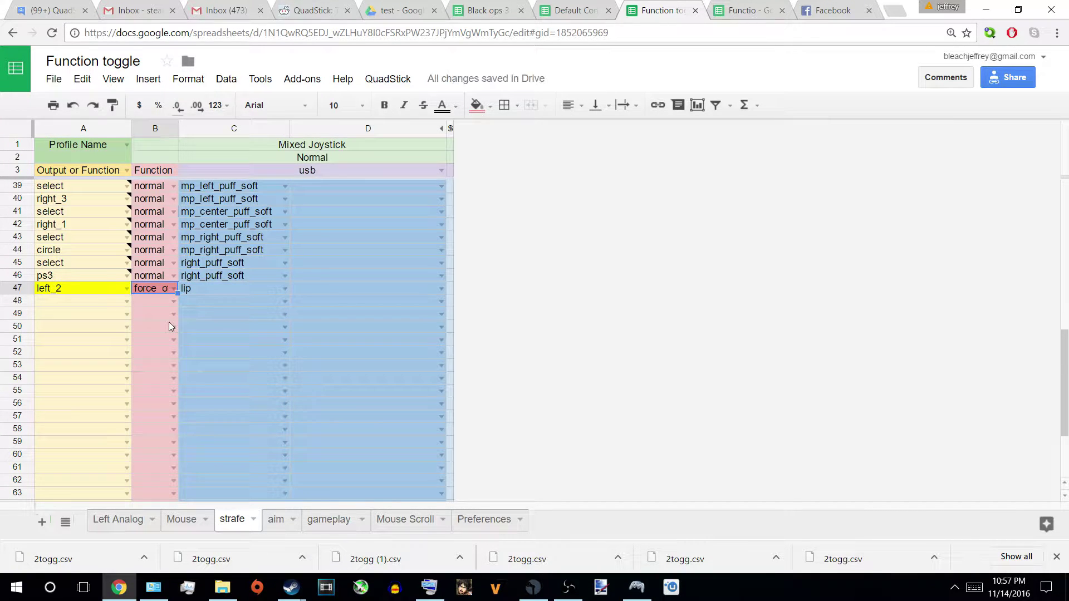
{"action": "left_click", "coordinate": [292, 288]}
{"action": "left_click", "coordinate": [289, 288]}
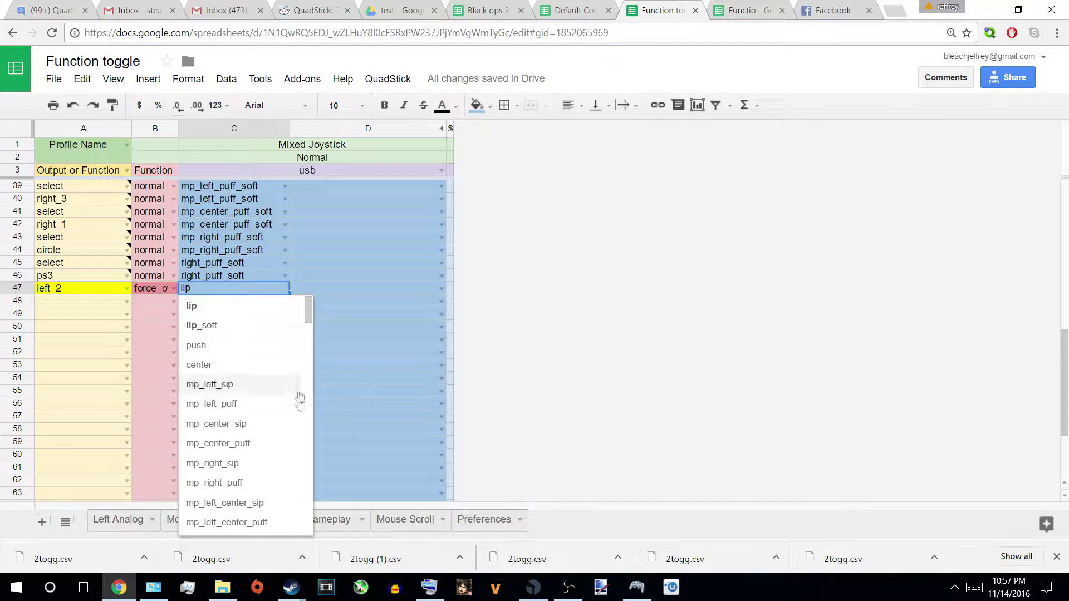
{"action": "scroll", "coordinate": [304, 429], "scroll_direction": "down", "scroll_amount": 7}
{"action": "scroll", "coordinate": [303, 430], "scroll_direction": "down", "scroll_amount": 4}
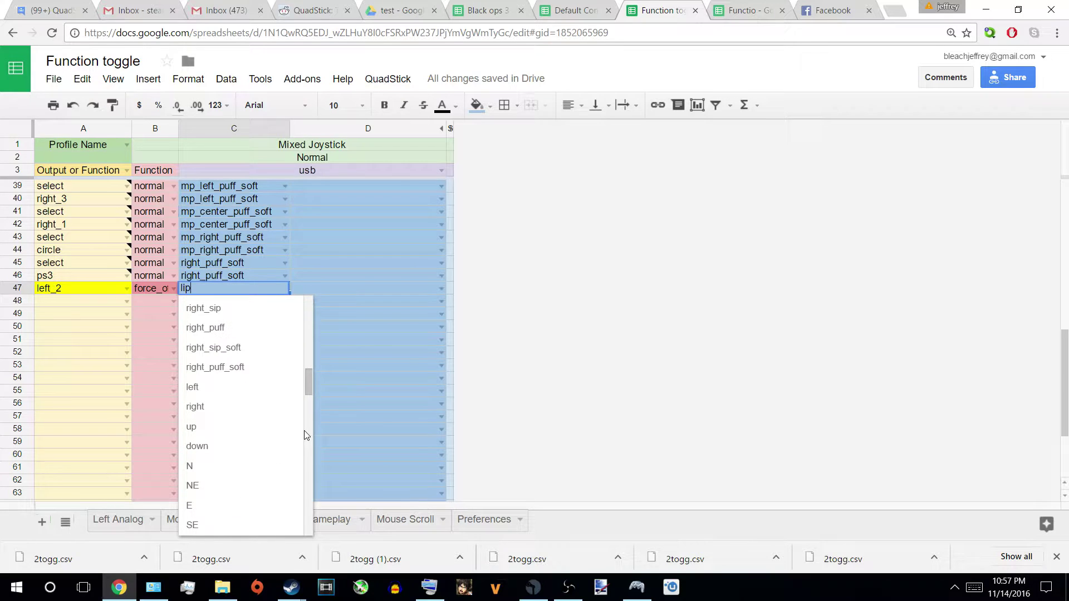
{"action": "left_click", "coordinate": [253, 309]}
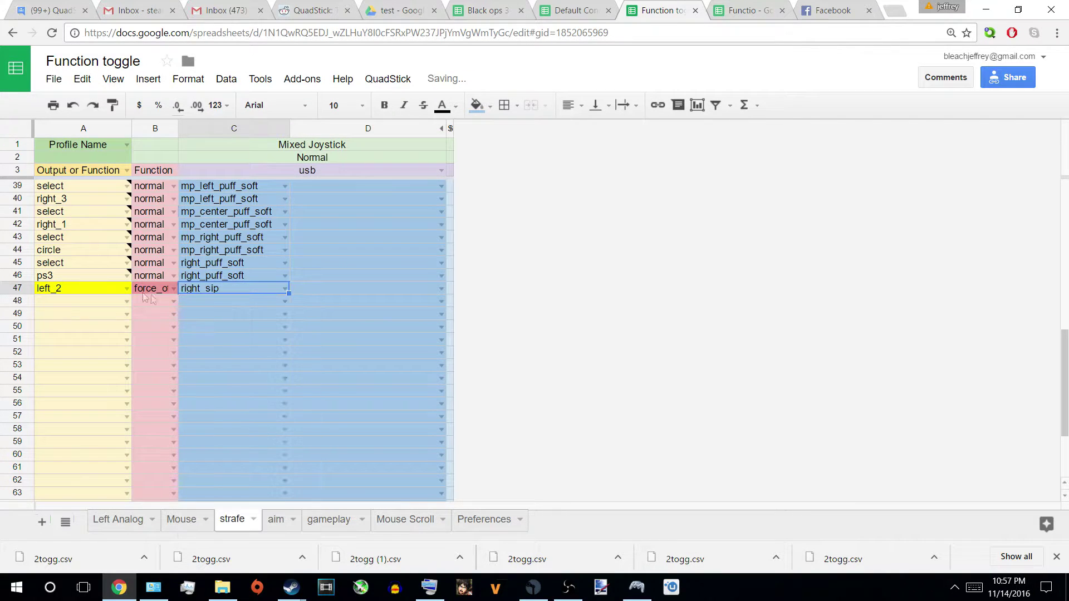
Duplicate row 47 into row 48 with output right_puff, then select both rows
{"action": "left_click", "coordinate": [24, 289]}
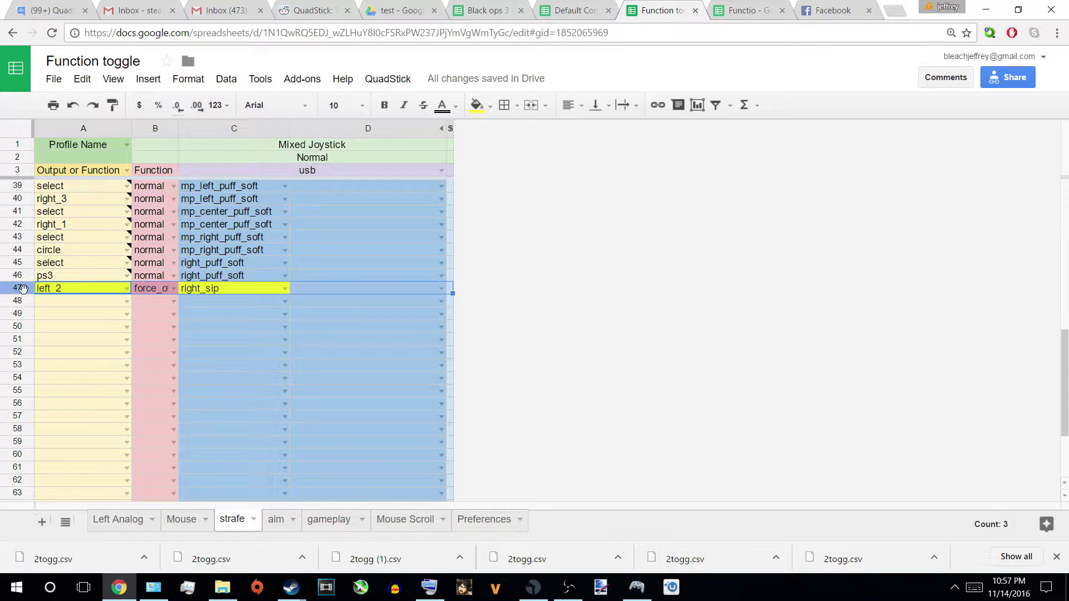
{"action": "right_click", "coordinate": [25, 289]}
{"action": "left_click", "coordinate": [53, 330]}
{"action": "left_click", "coordinate": [76, 303]}
{"action": "right_click", "coordinate": [77, 303]}
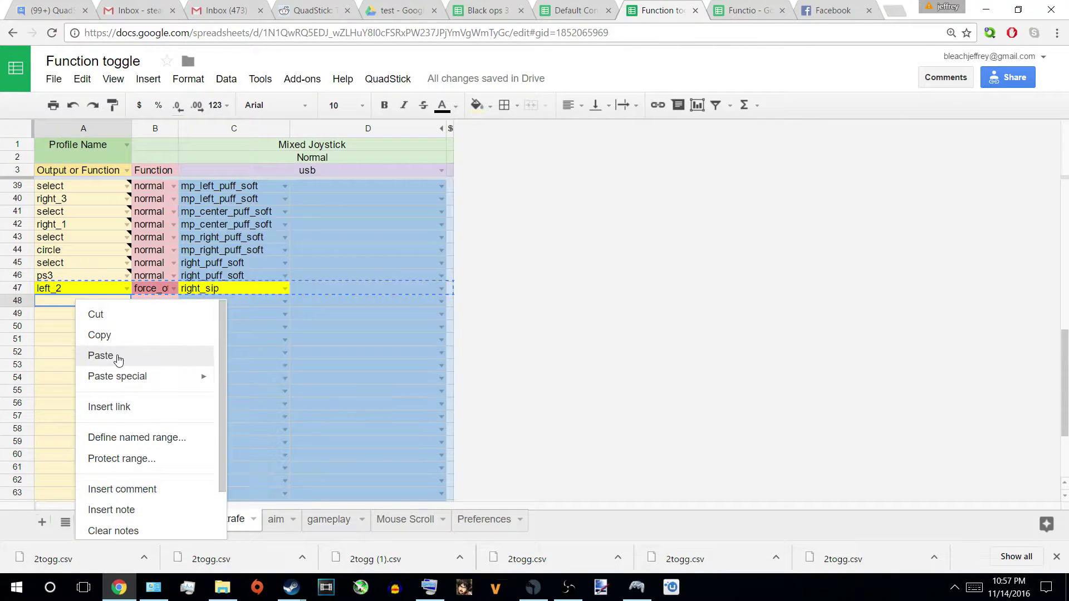
{"action": "left_click", "coordinate": [99, 355]}
{"action": "left_click", "coordinate": [285, 303]}
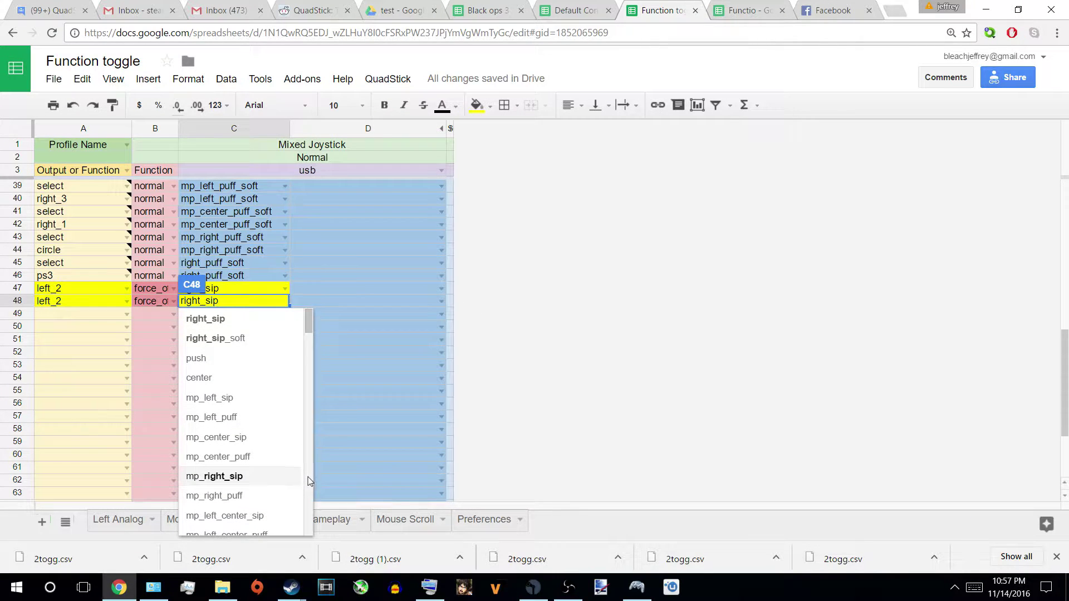
{"action": "scroll", "coordinate": [312, 480], "scroll_direction": "down", "scroll_amount": 6}
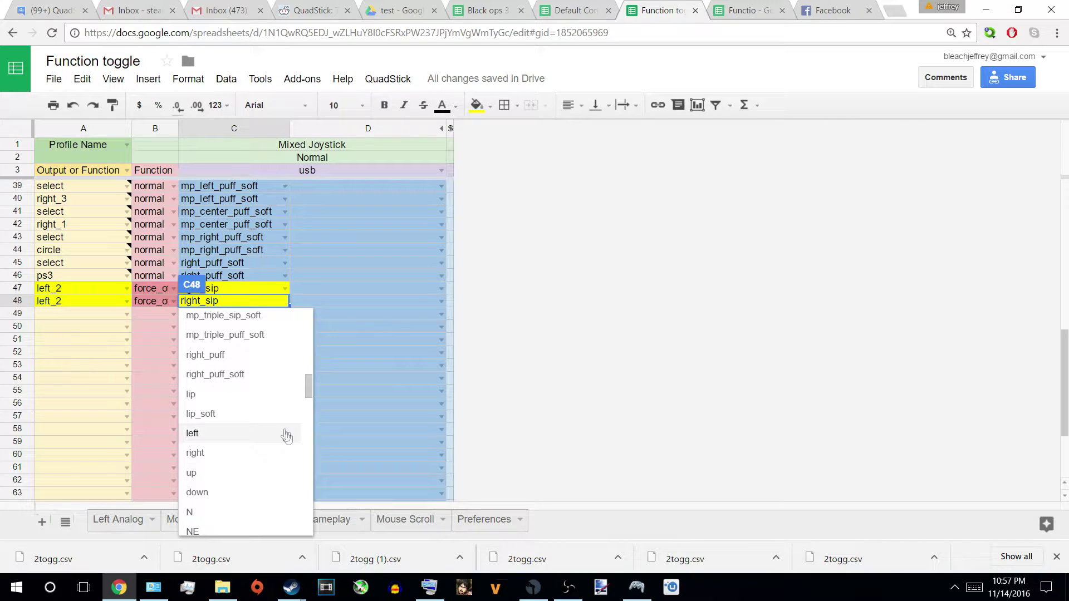
{"action": "left_click", "coordinate": [265, 356]}
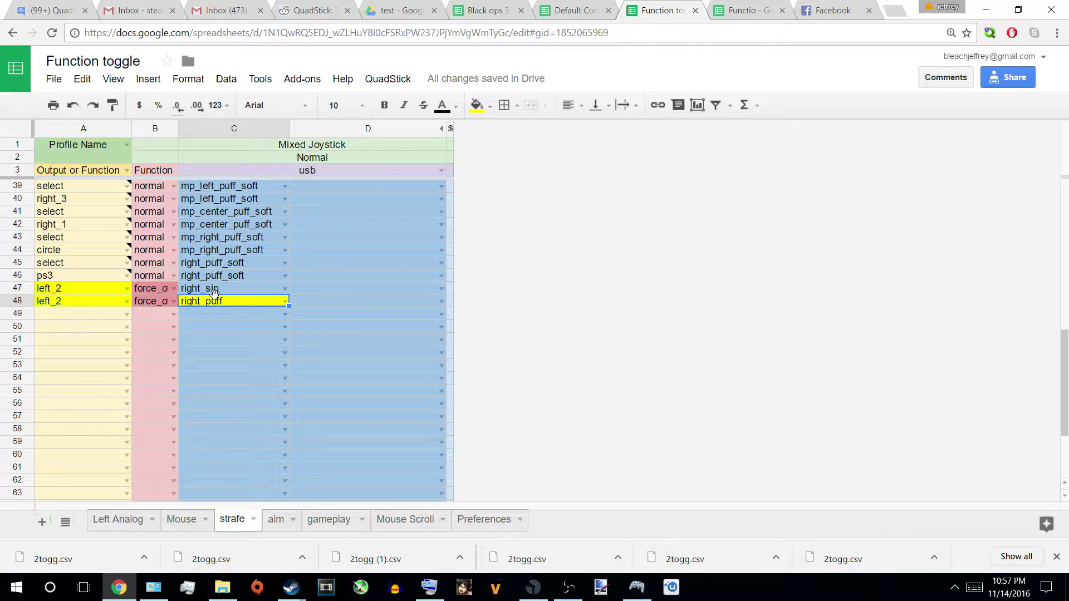
{"action": "left_click", "coordinate": [215, 293]}
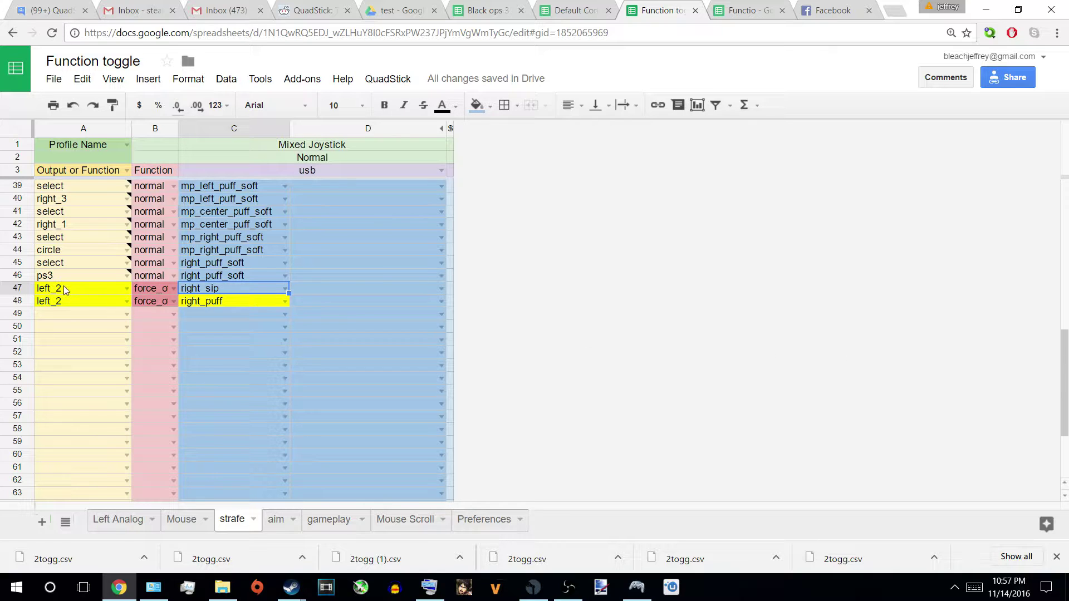
{"action": "left_click_drag", "start_coordinate": [66, 291], "coordinate": [200, 298]}
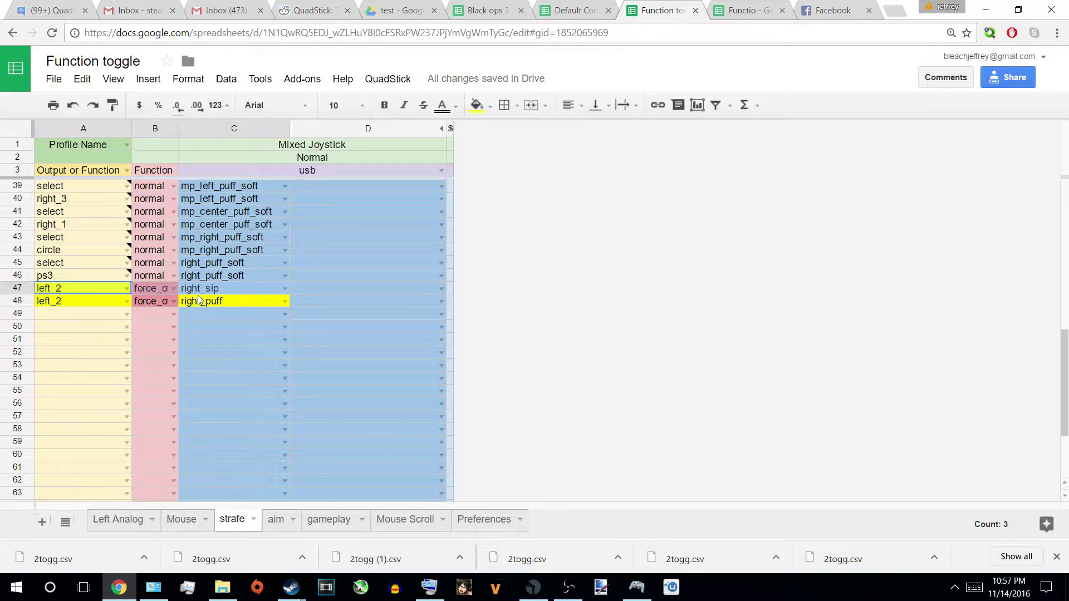
Copy strafe's A47:C48 left_2 force_off rows and paste them at A46 on the aim sheet
{"action": "right_click", "coordinate": [200, 298]}
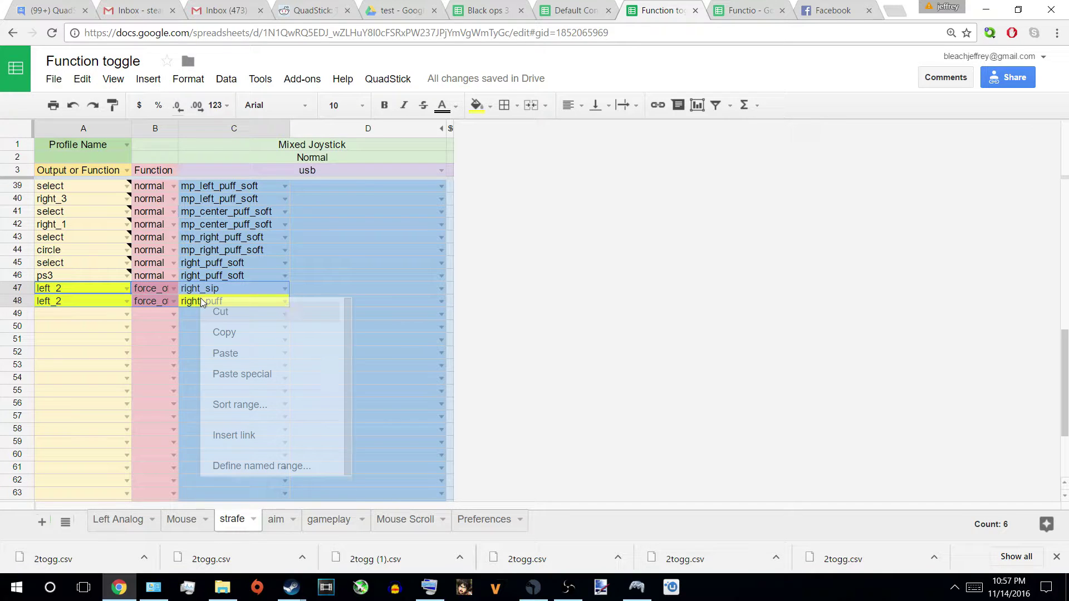
{"action": "left_click", "coordinate": [224, 333]}
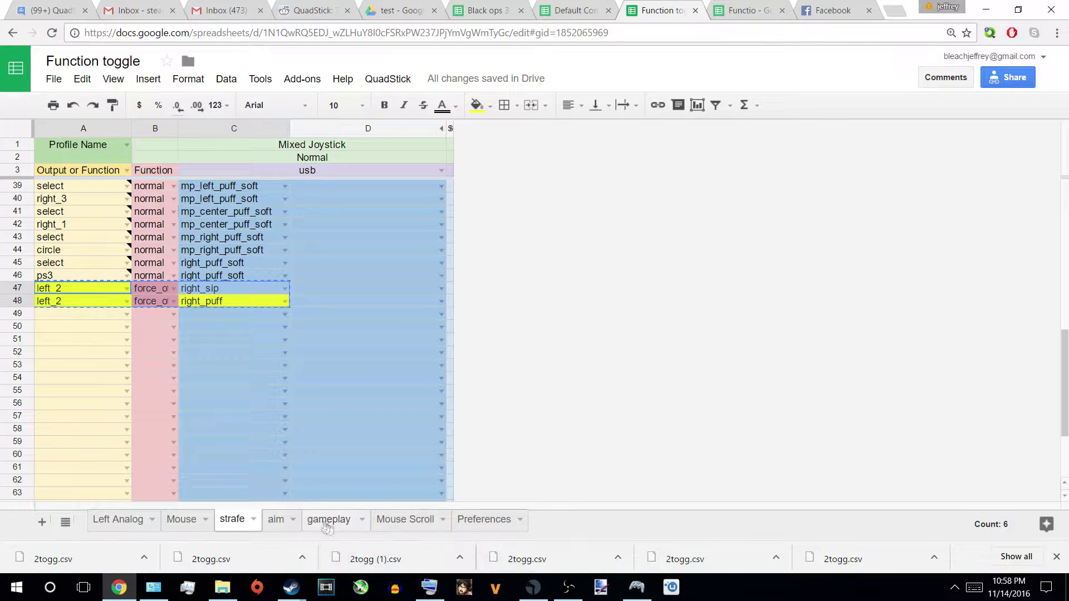
{"action": "left_click", "coordinate": [276, 518]}
{"action": "right_click", "coordinate": [66, 236]}
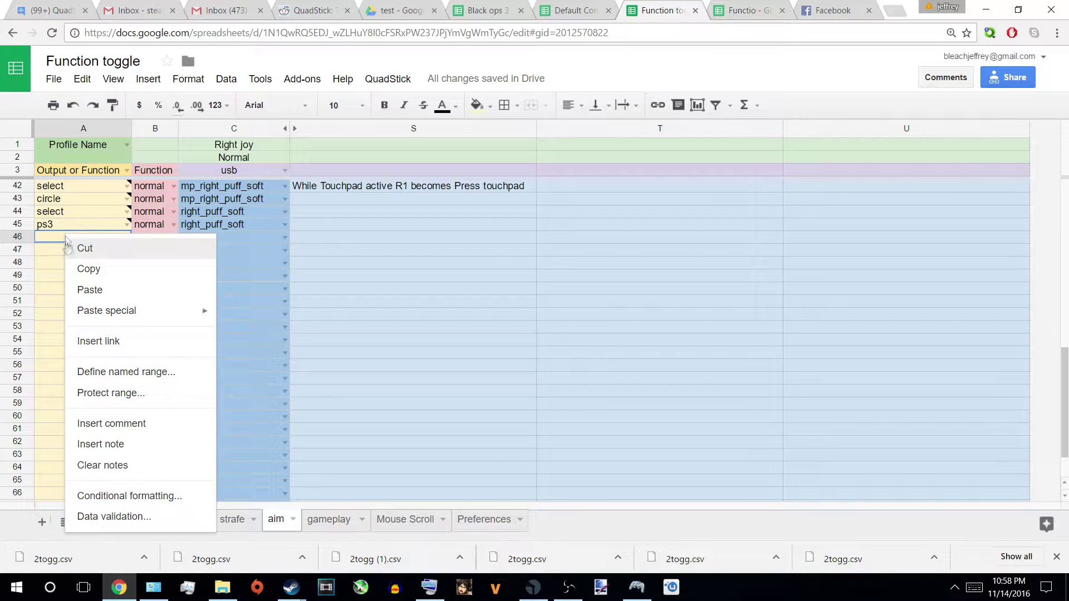
{"action": "left_click", "coordinate": [89, 223]}
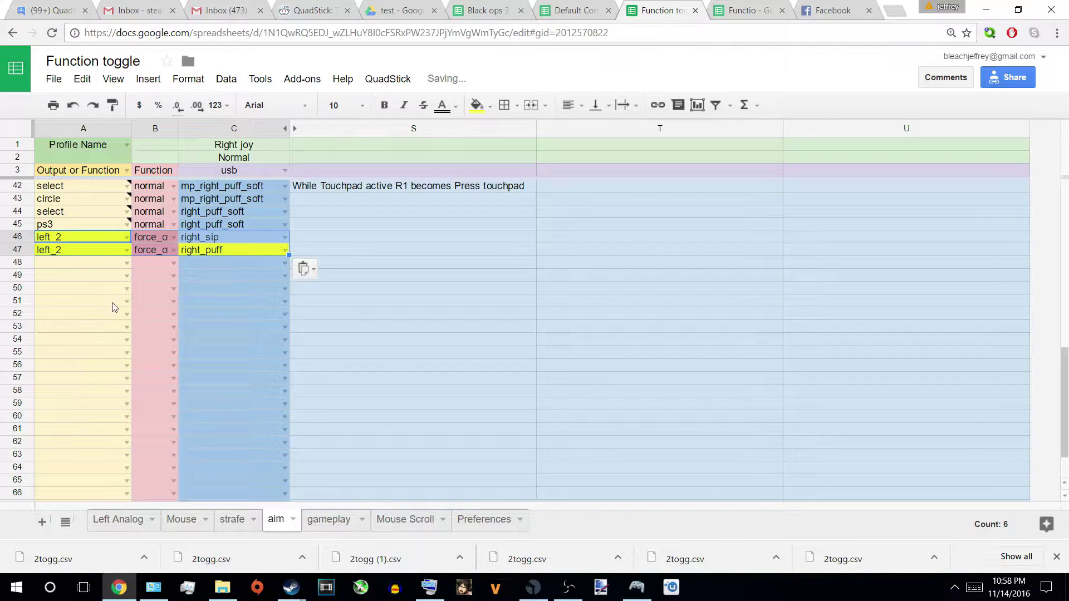
{"action": "scroll", "coordinate": [1066, 325], "scroll_direction": "up", "scroll_amount": 3}
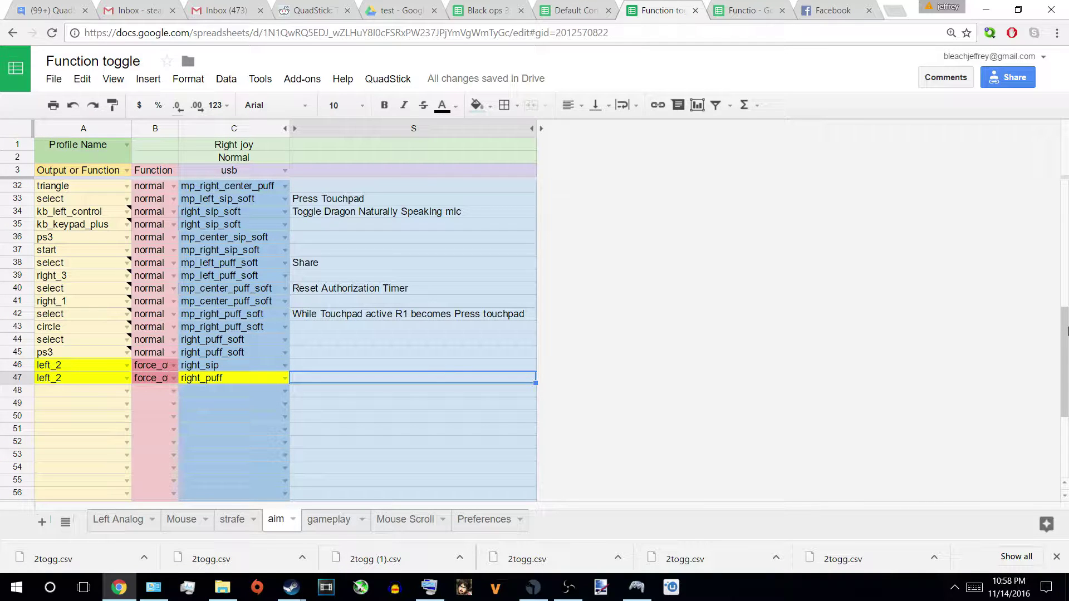
{"action": "left_click_drag", "start_coordinate": [1066, 337], "coordinate": [1048, 207]}
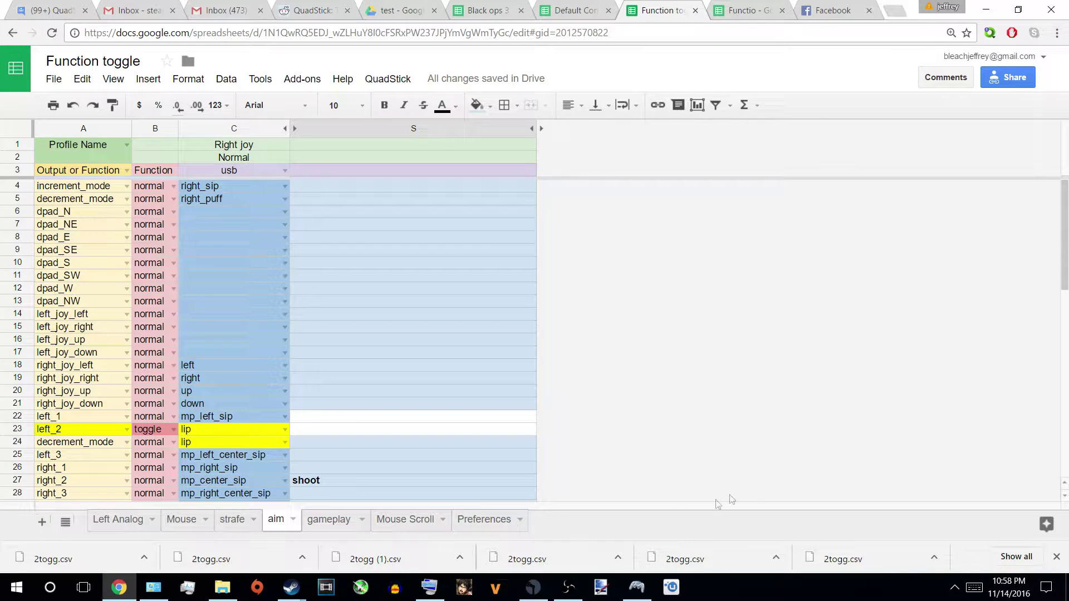
On the gameplay sheet, insert an empty row below the decrement_mode row 5
{"action": "left_click", "coordinate": [329, 524]}
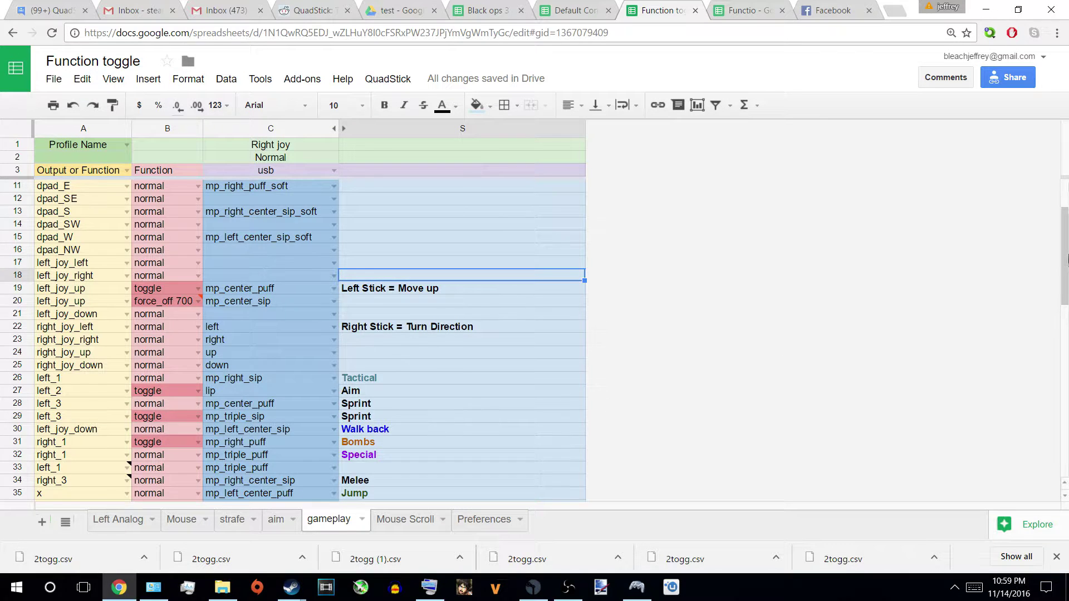
{"action": "scroll", "coordinate": [1067, 258], "scroll_direction": "up", "scroll_amount": 1}
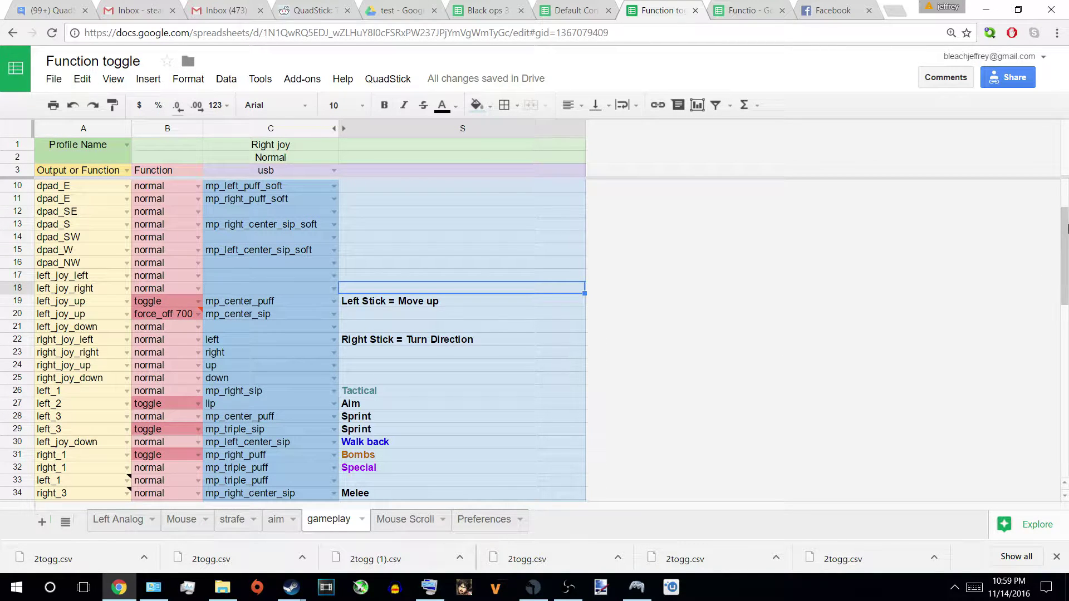
{"action": "scroll", "coordinate": [1067, 228], "scroll_direction": "up", "scroll_amount": 3}
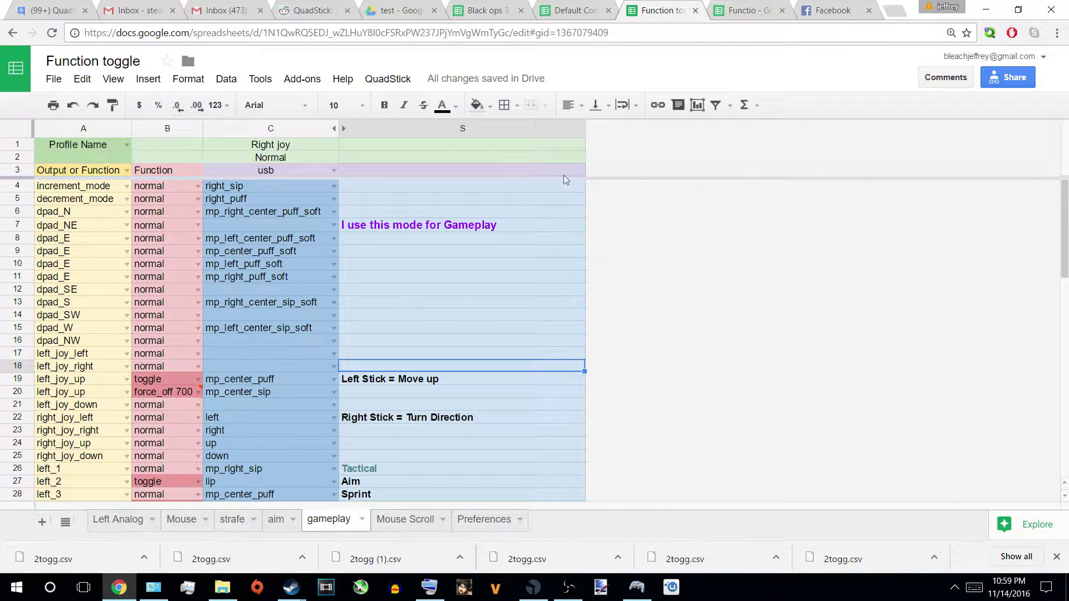
{"action": "left_click", "coordinate": [110, 201]}
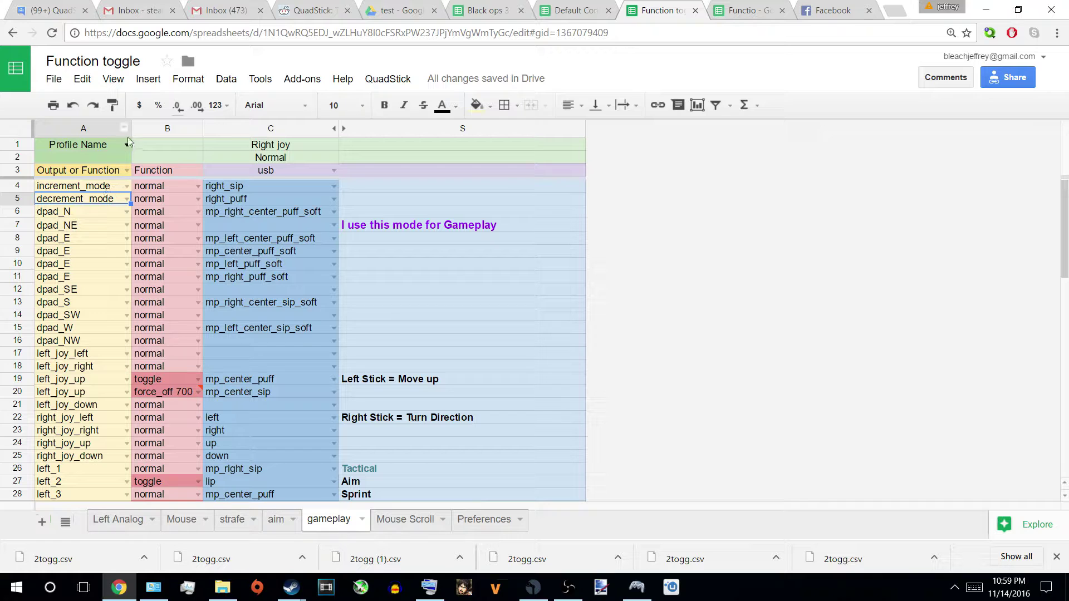
{"action": "left_click", "coordinate": [148, 78]}
{"action": "left_click", "coordinate": [159, 125]}
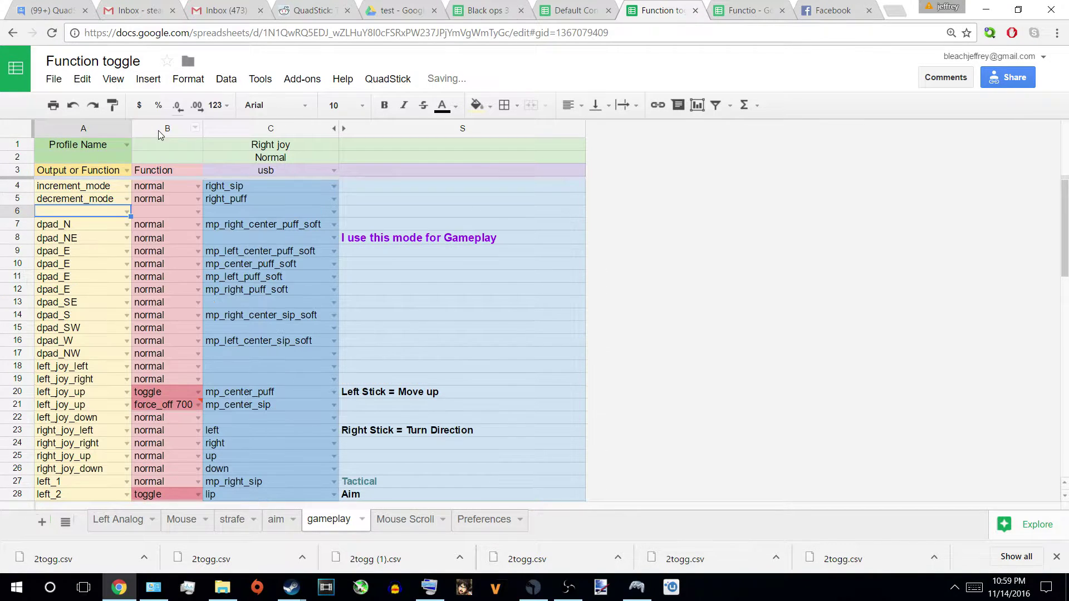
Copy the decrement_mode, normal, right_puff row into the new row 6
{"action": "left_click", "coordinate": [18, 200]}
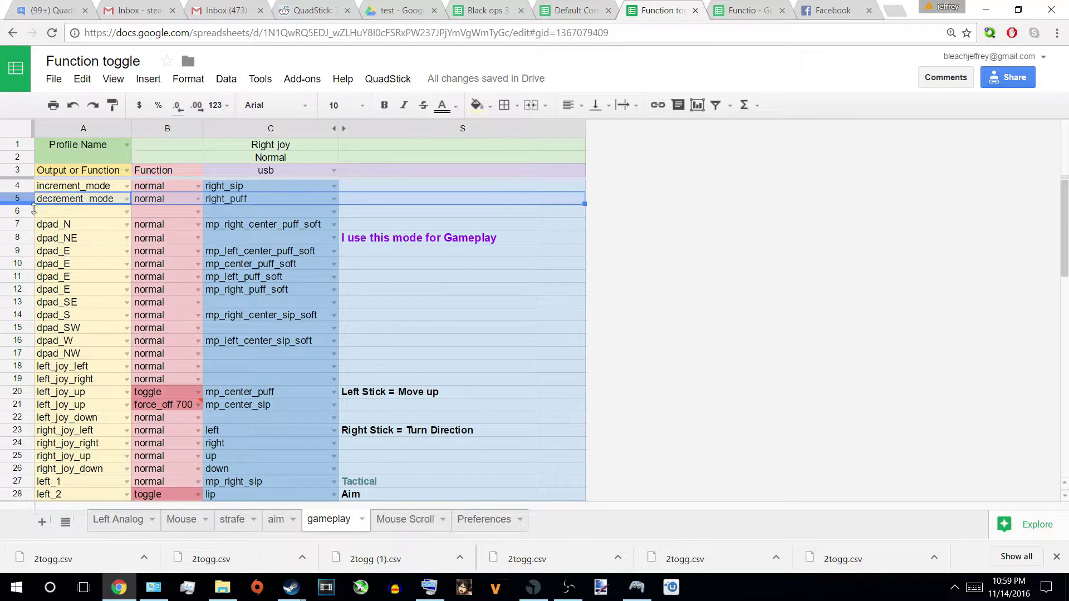
{"action": "right_click", "coordinate": [27, 198]}
{"action": "left_click", "coordinate": [49, 237]}
{"action": "left_click", "coordinate": [86, 217]}
{"action": "right_click", "coordinate": [86, 219]}
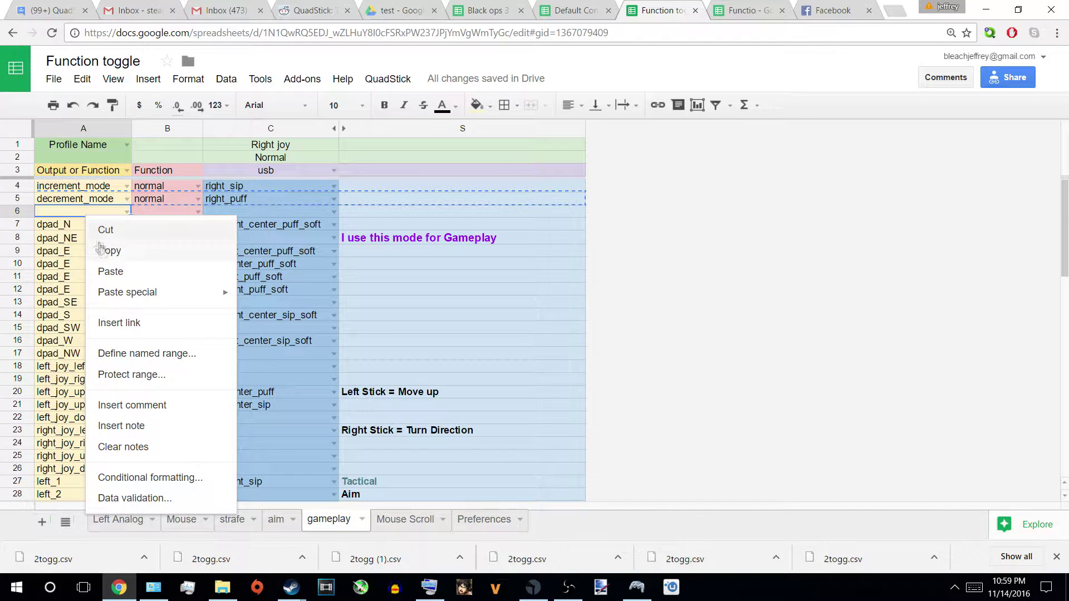
{"action": "left_click", "coordinate": [109, 272]}
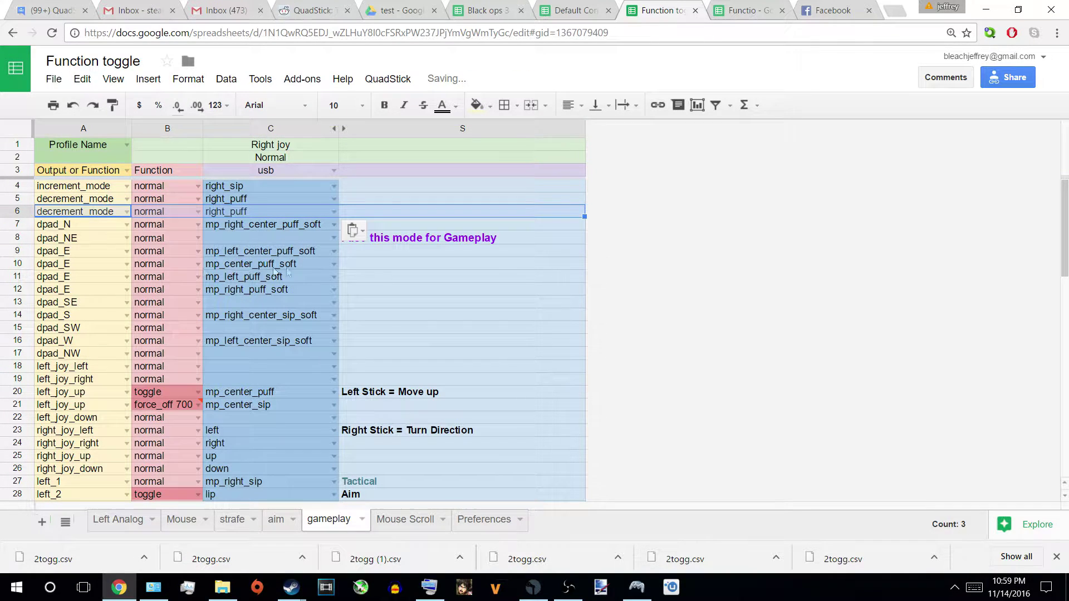
{"action": "left_click", "coordinate": [472, 265]}
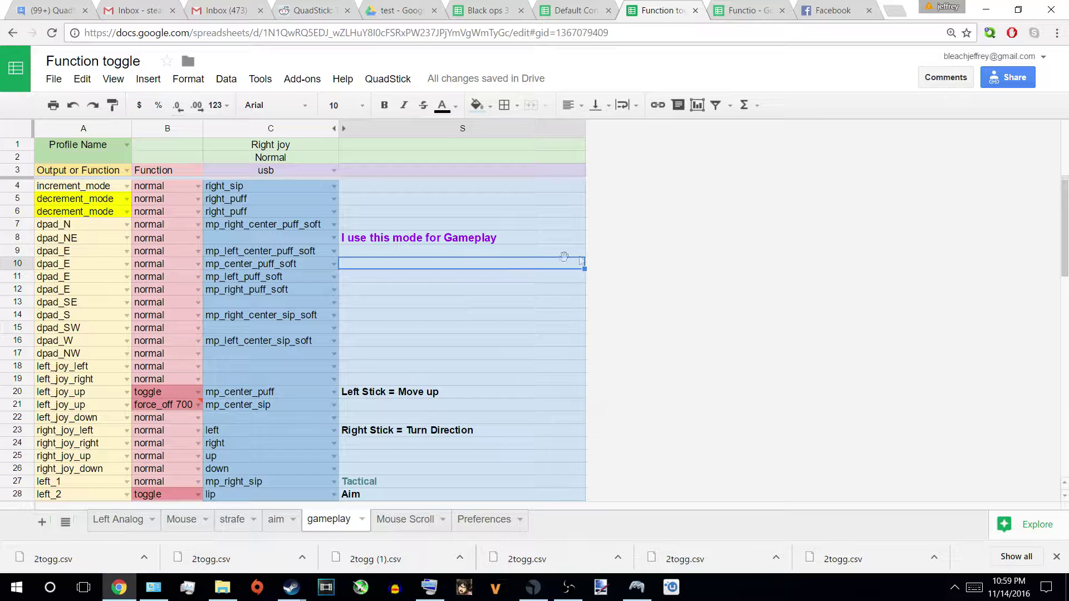
{"action": "left_click_drag", "start_coordinate": [1065, 237], "coordinate": [1067, 439]}
Scroll through the gameplay sheet to look over its force_off rows
{"action": "scroll", "coordinate": [1041, 434], "scroll_direction": "up", "scroll_amount": 3}
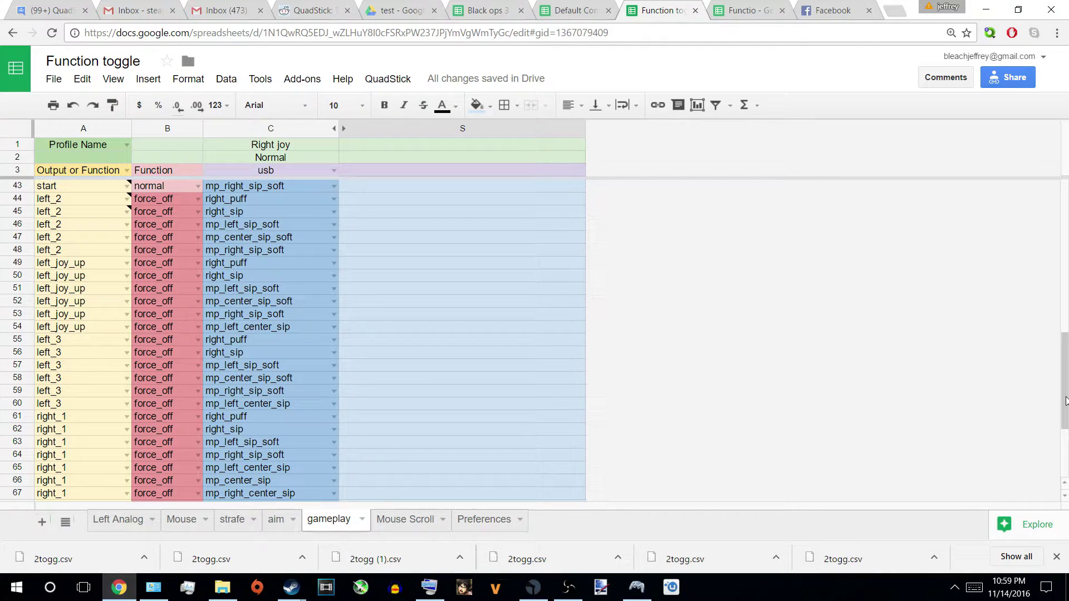
{"action": "left_click_drag", "start_coordinate": [1065, 401], "coordinate": [1064, 182]}
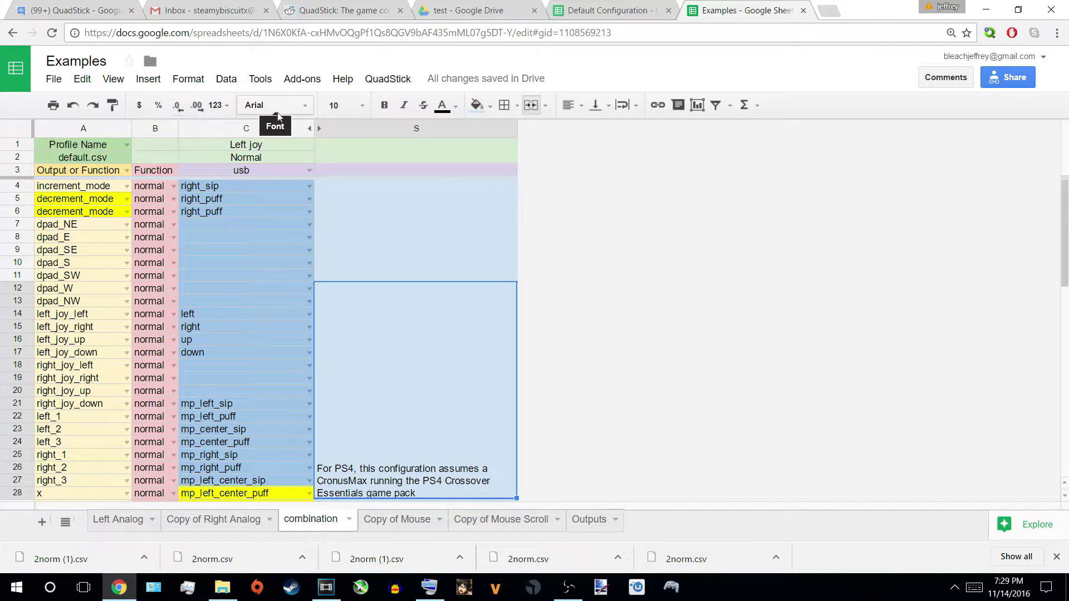
In the script editor, keep the QuadStick CSV Export Script library at version 41 and save
{"action": "left_click", "coordinate": [273, 82]}
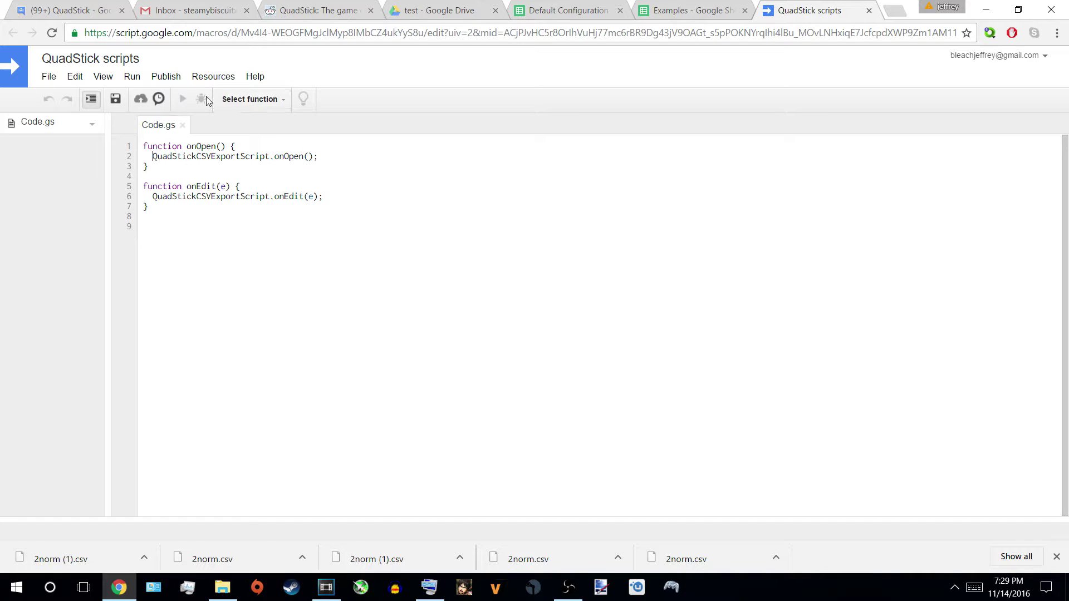
{"action": "left_click", "coordinate": [213, 76]}
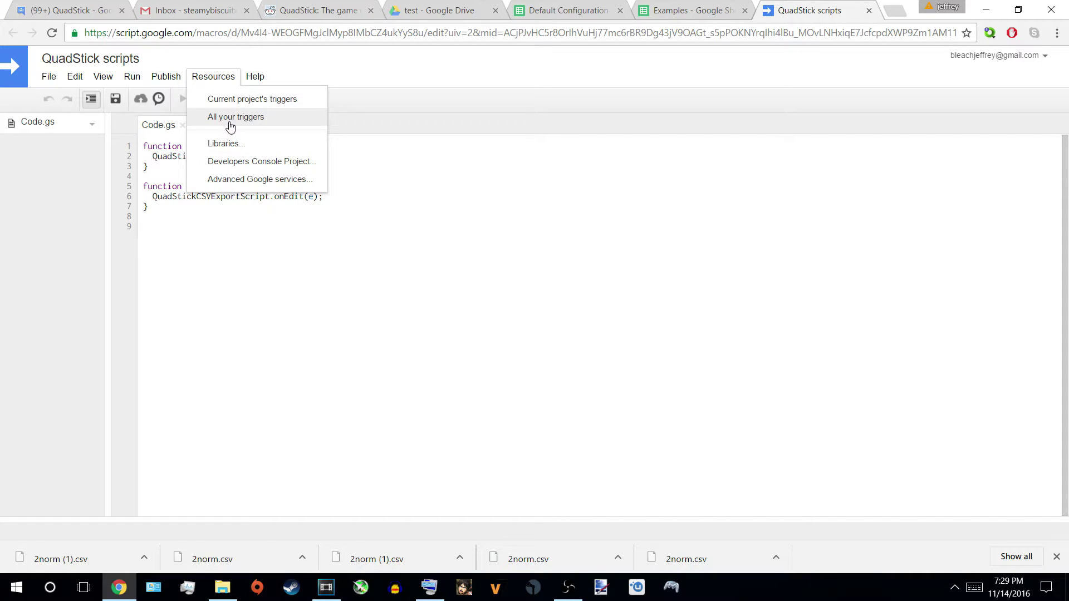
{"action": "left_click", "coordinate": [225, 143]}
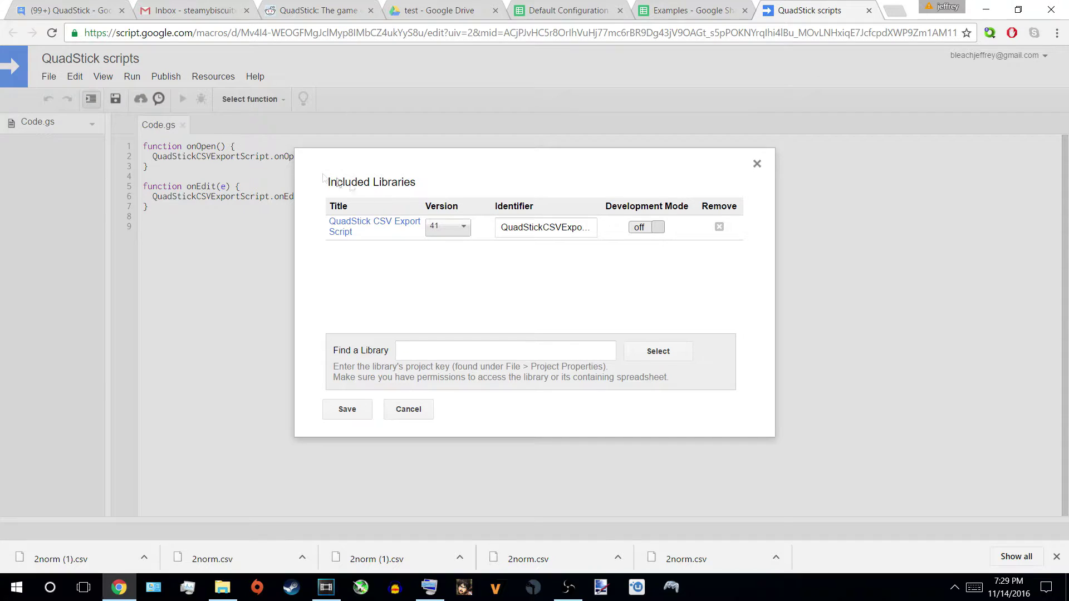
{"action": "left_click", "coordinate": [440, 228]}
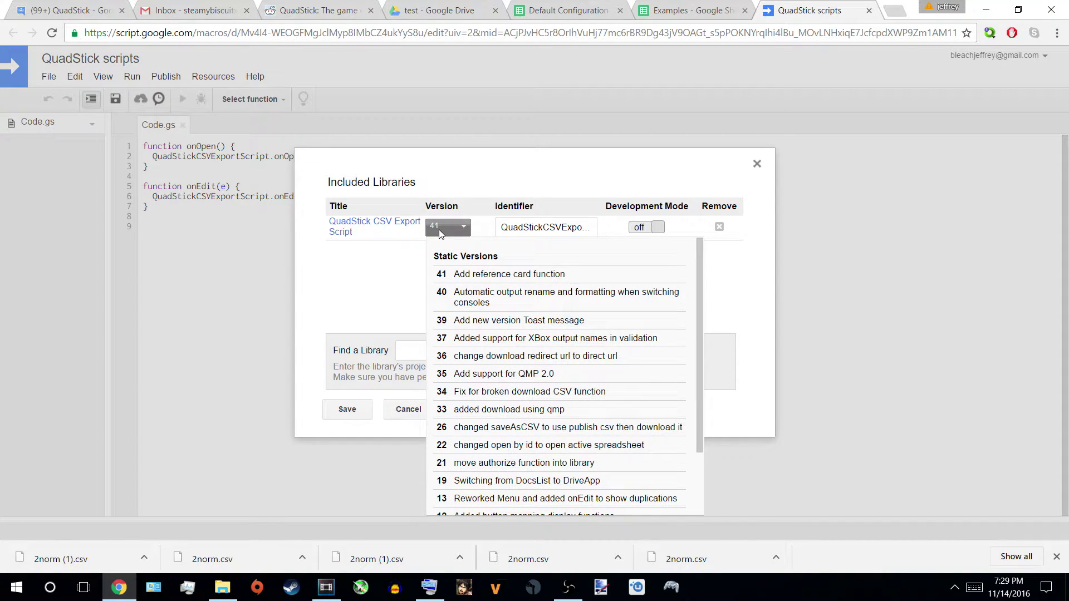
{"action": "left_click", "coordinate": [472, 282]}
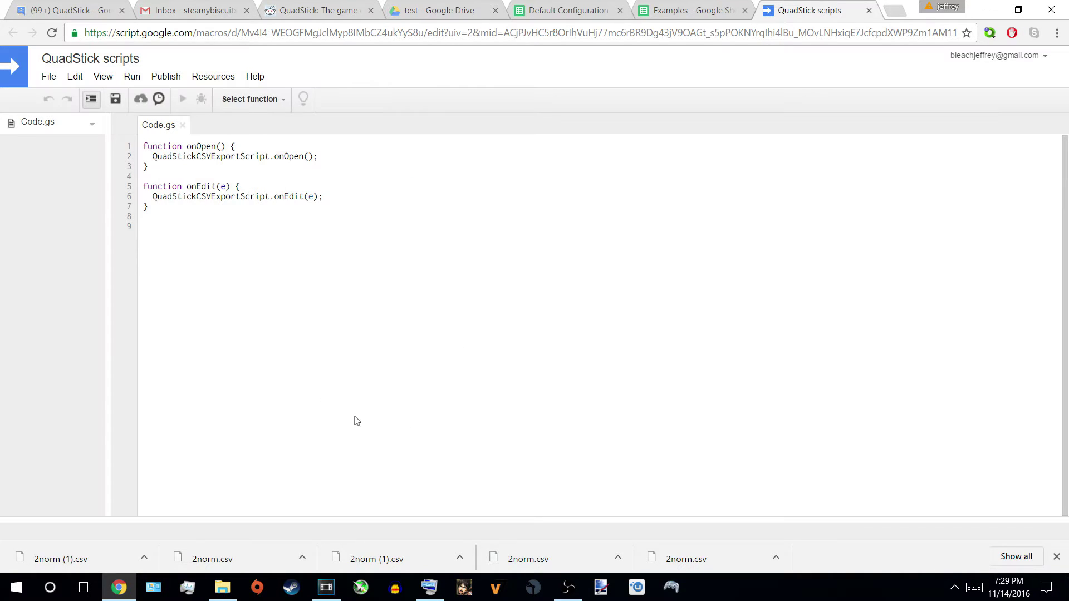
{"action": "left_click", "coordinate": [358, 415]}
Run the onOpen function
{"action": "left_click", "coordinate": [156, 77]}
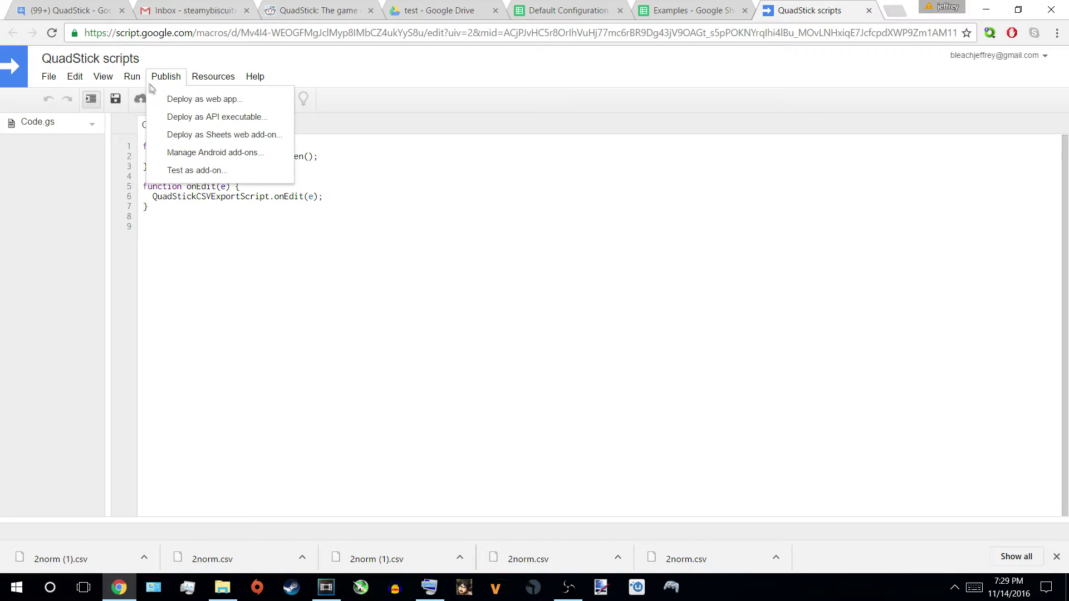
{"action": "mouse_move", "coordinate": [139, 81]}
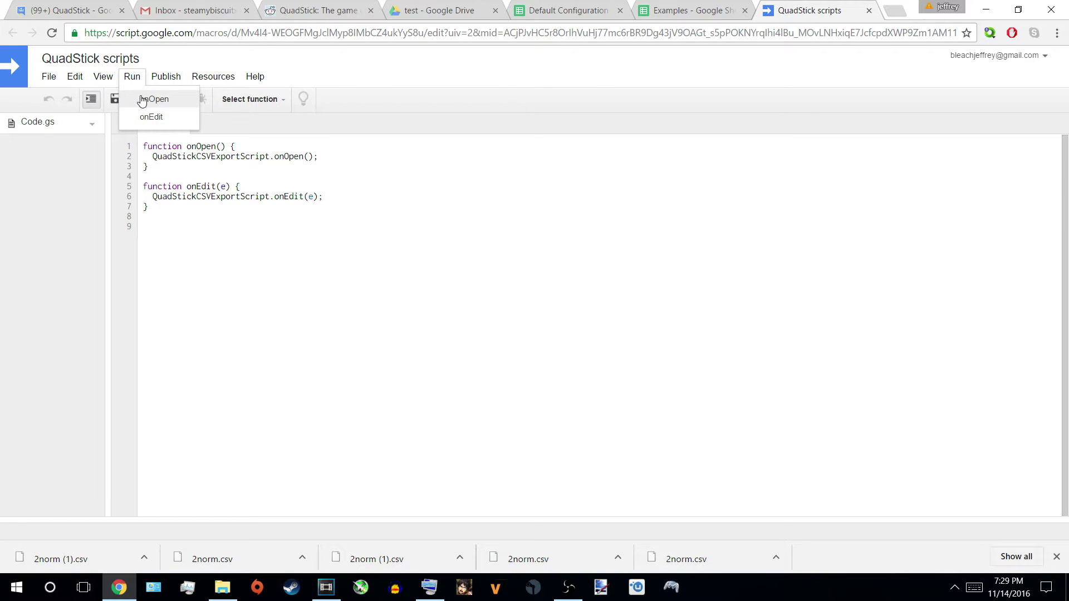
{"action": "left_click", "coordinate": [142, 100]}
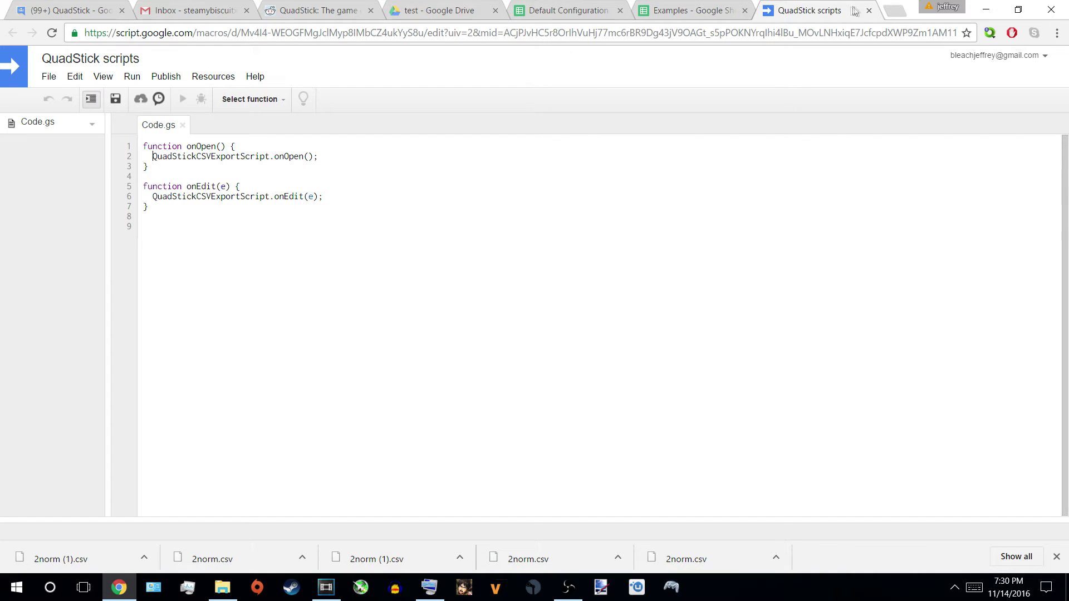
Close the script editor, reload the Examples spreadsheet, and choose QuadStick > Save As CSV
{"action": "left_click", "coordinate": [869, 10]}
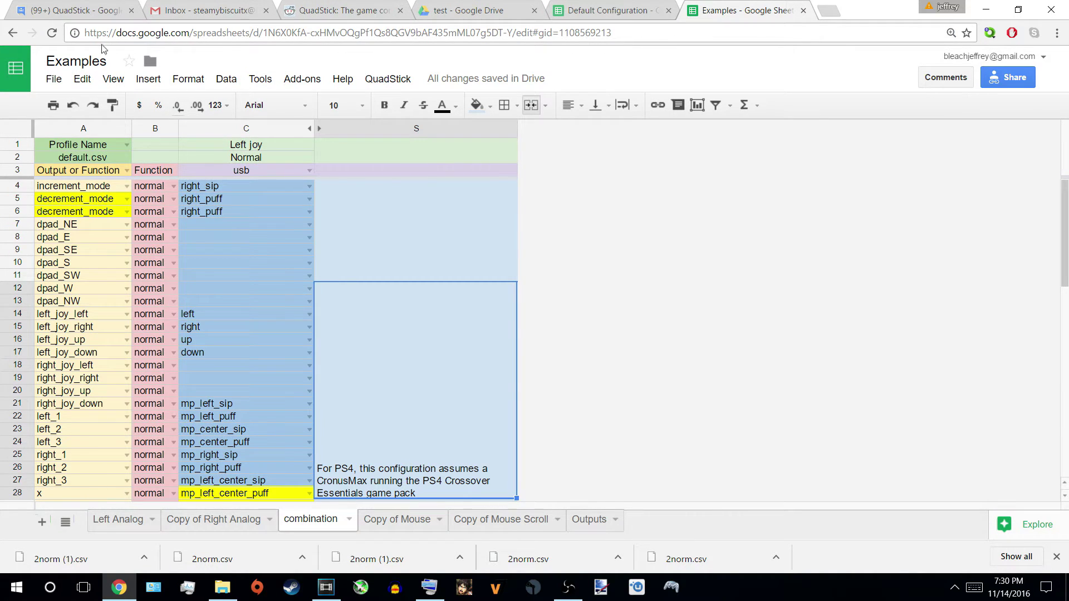
{"action": "left_click", "coordinate": [52, 33]}
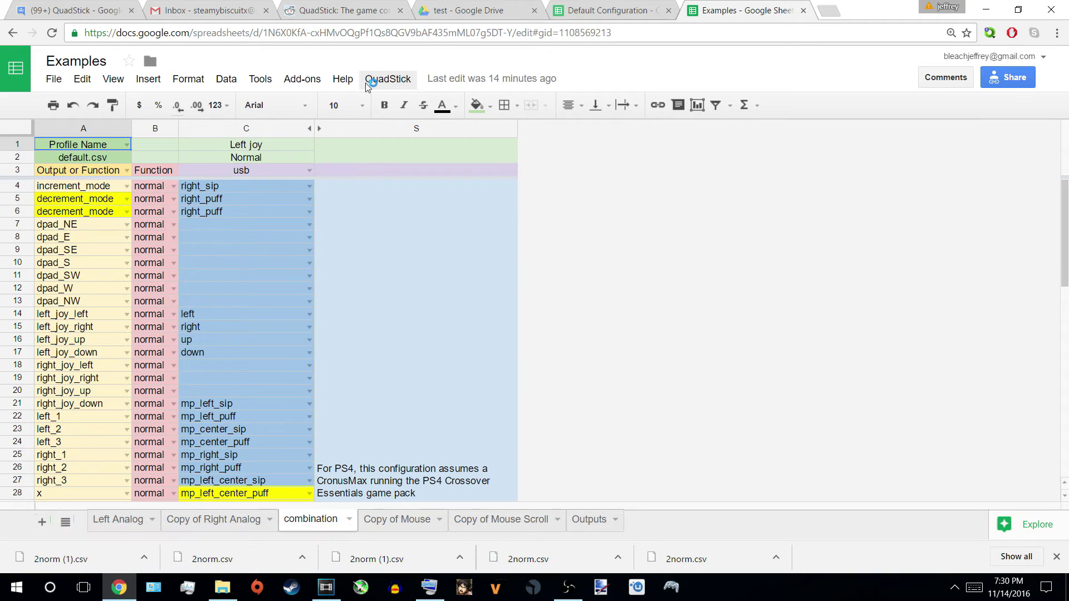
{"action": "left_click", "coordinate": [379, 80]}
{"action": "left_click", "coordinate": [413, 147]}
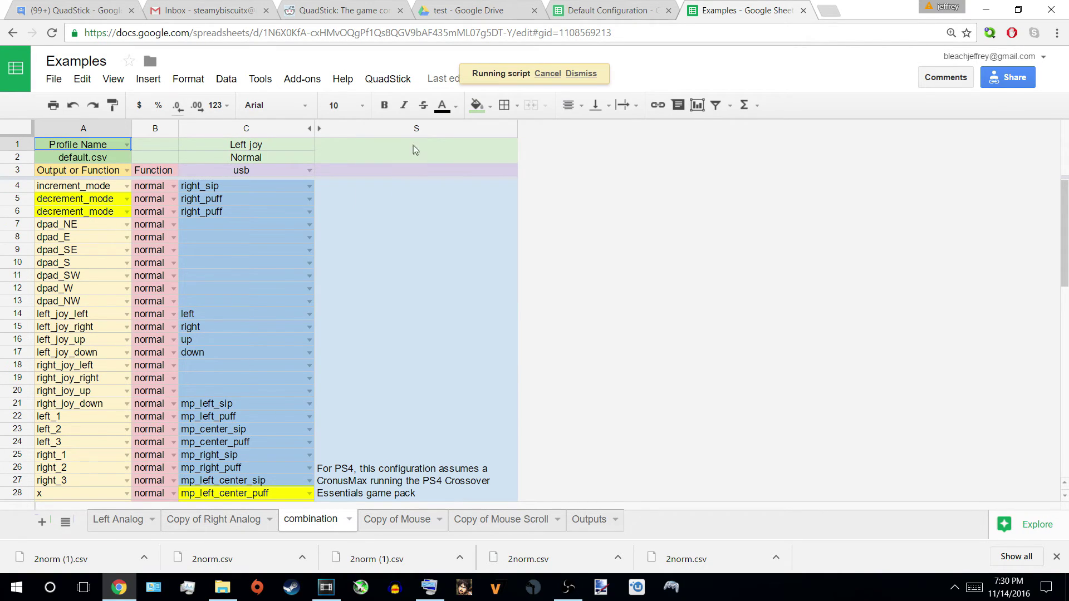